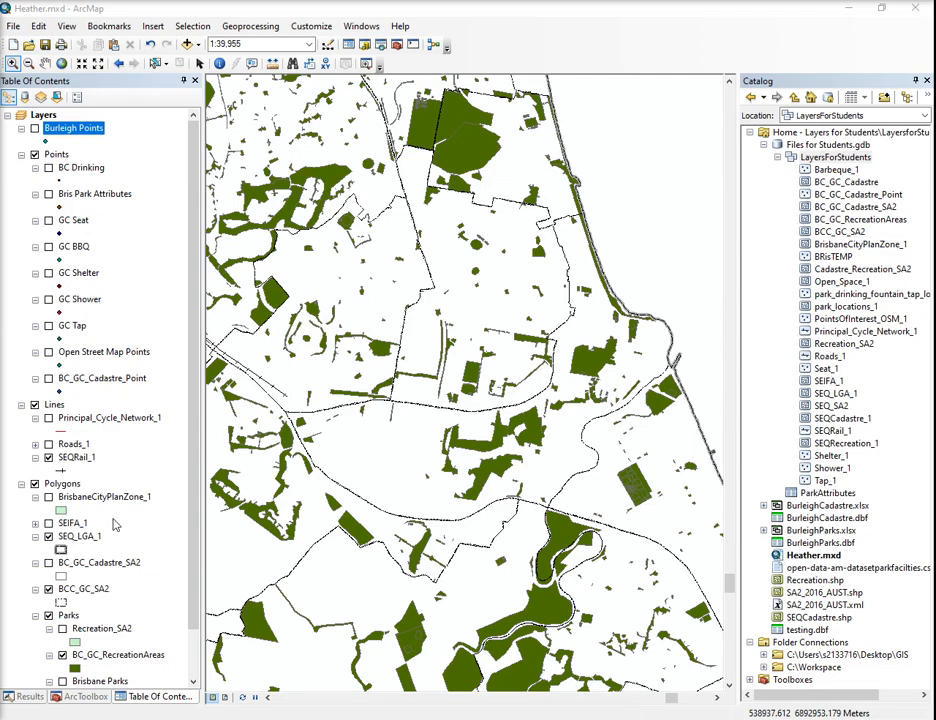
Step: Search the geoprocessing tools for "feature to point" and open the Feature To Point tool
click(93, 564)
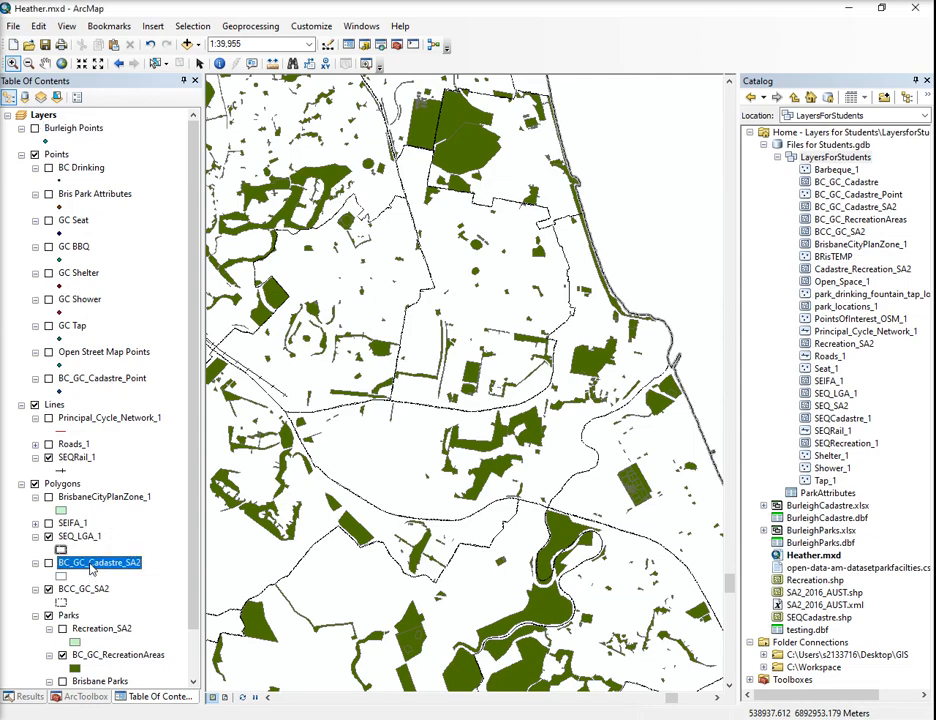
click(381, 45)
click(613, 140)
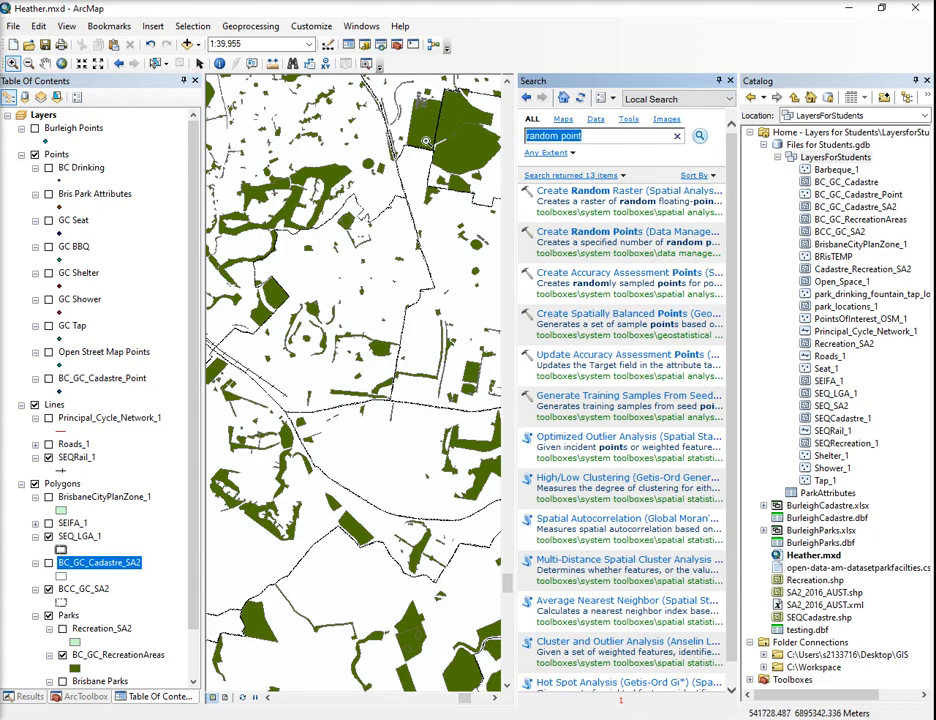
text(feature)
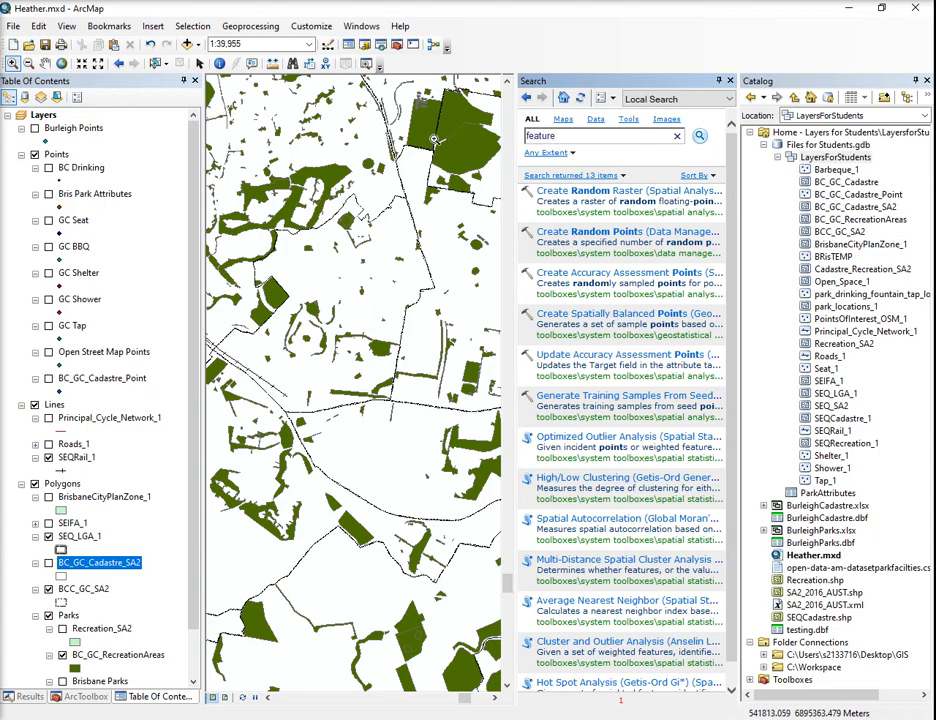
text( to point)
key(Return)
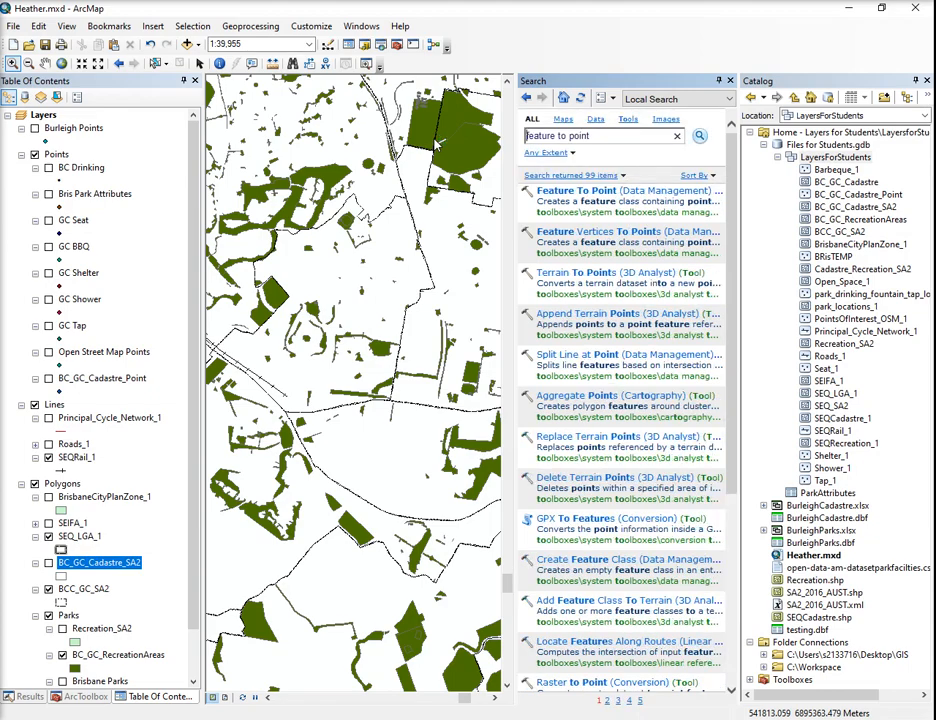
click(593, 190)
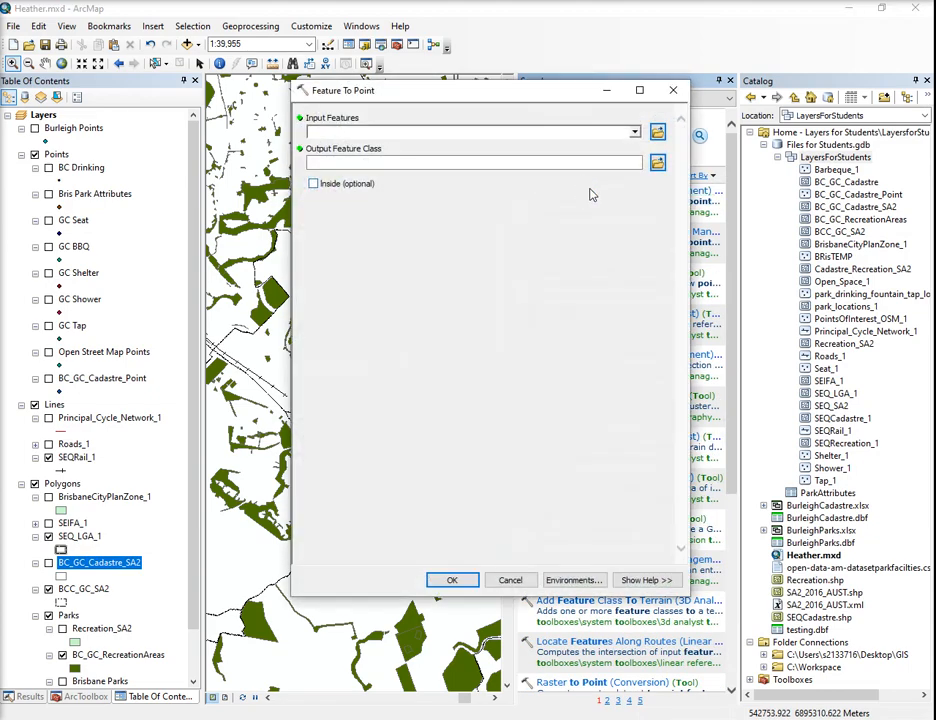
Step: Set up Feature To Point with BC_GC_Cadastre_SA2 as input and BC_GC_Cadastre_Point in LayersForStudents as output, and close the tool without running it
click(634, 133)
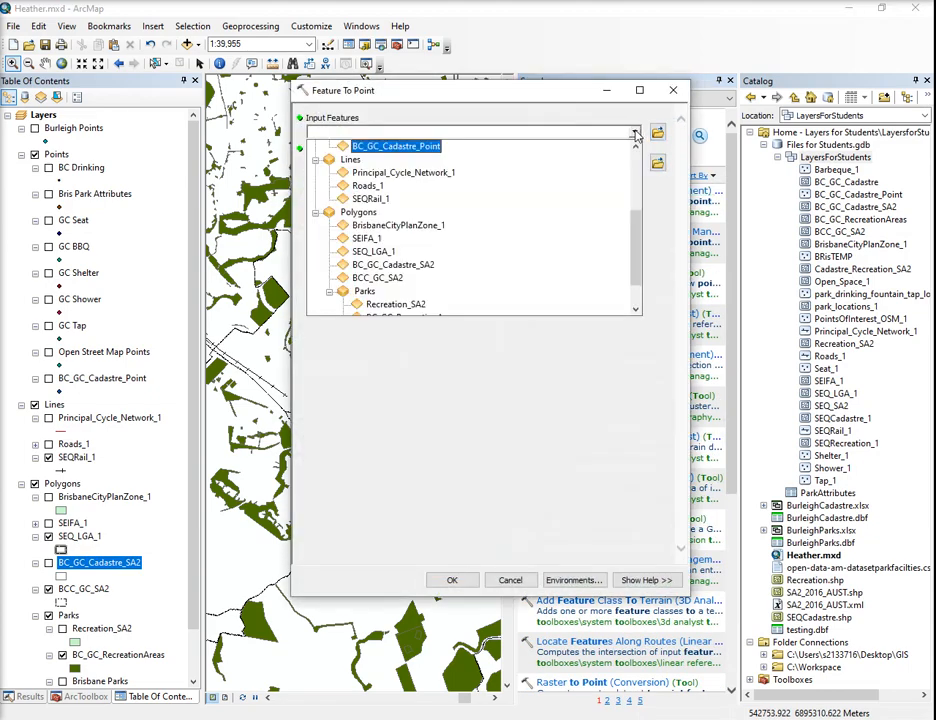
click(405, 265)
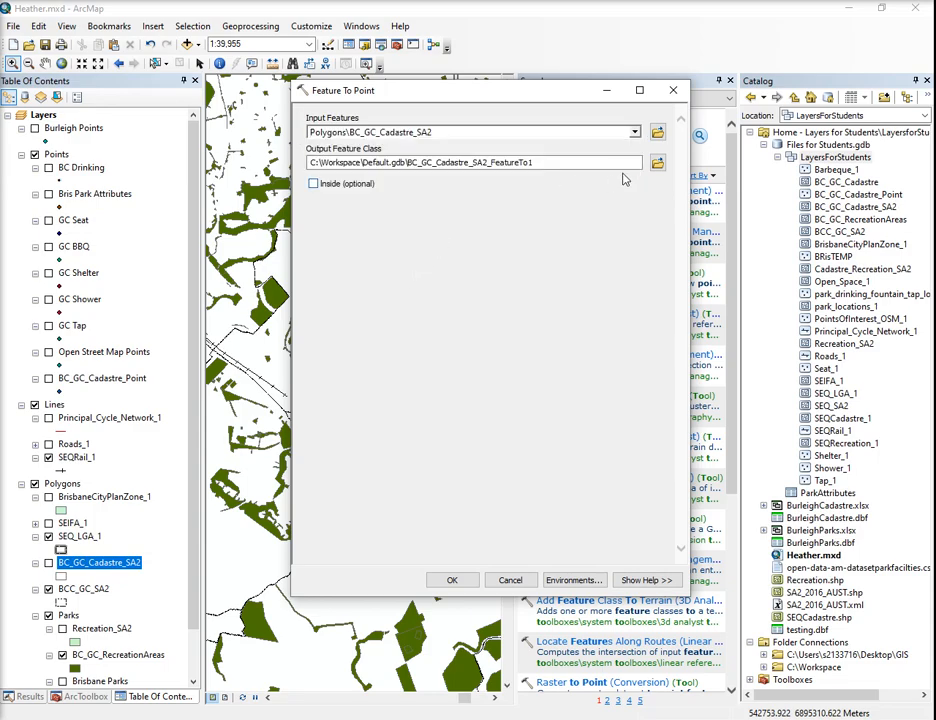
click(657, 163)
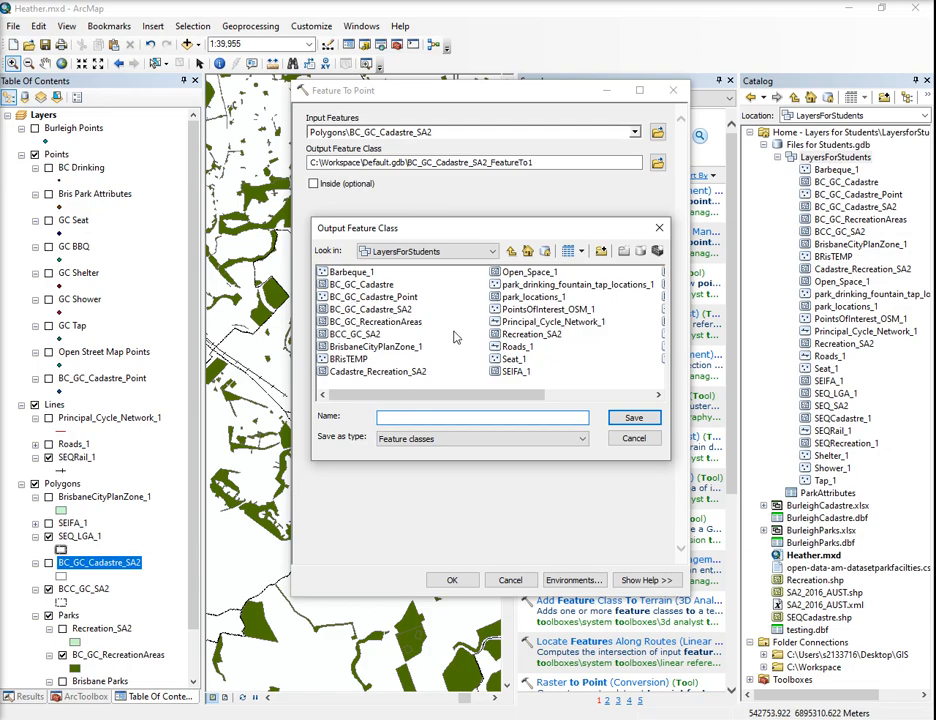
click(382, 301)
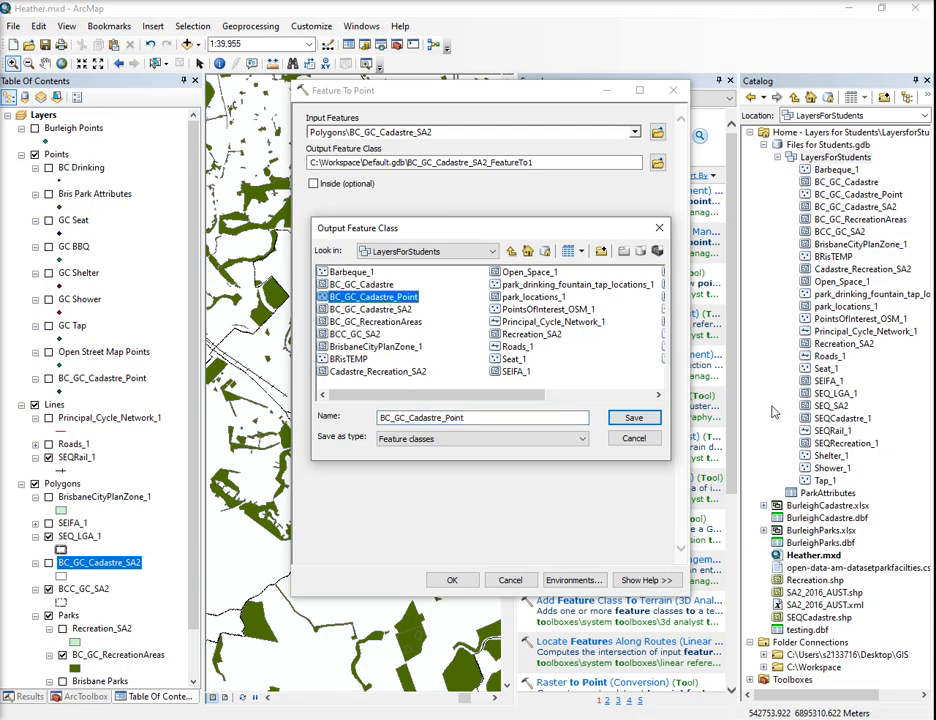
click(642, 420)
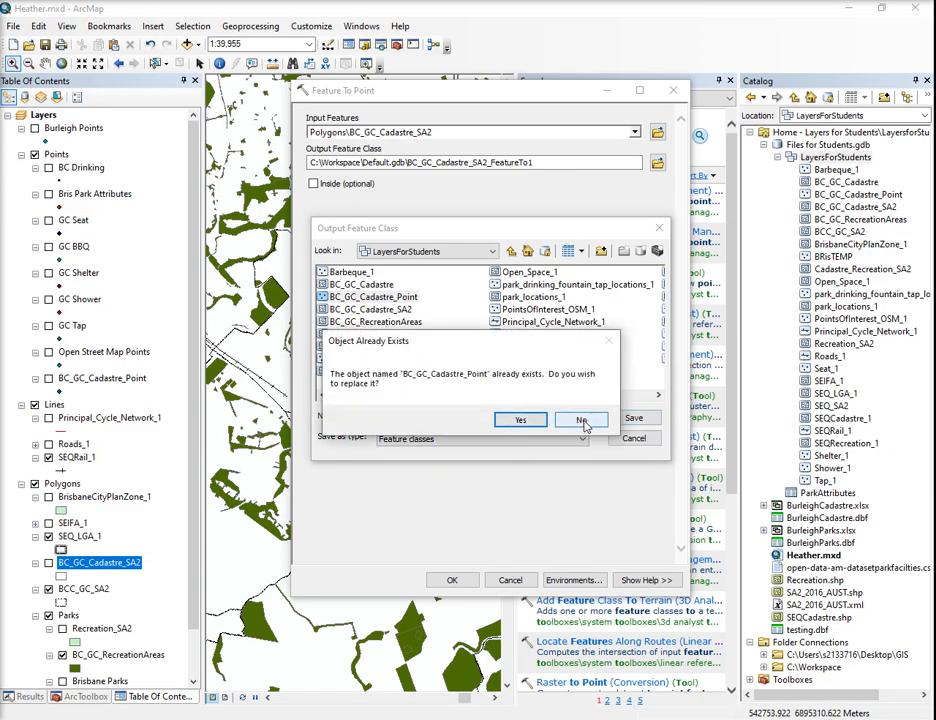
click(519, 420)
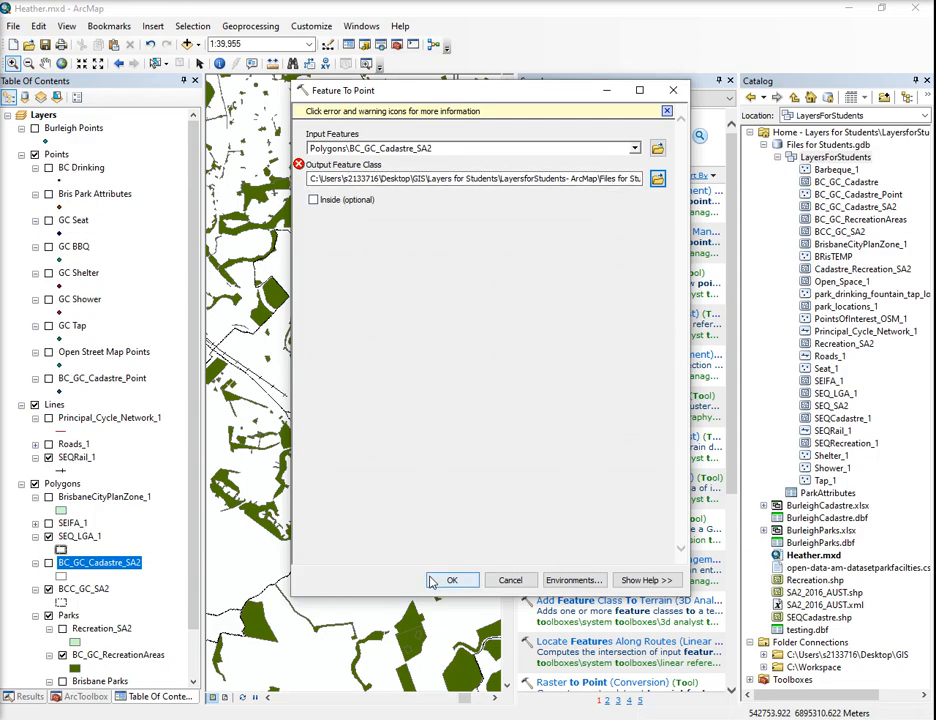
click(673, 90)
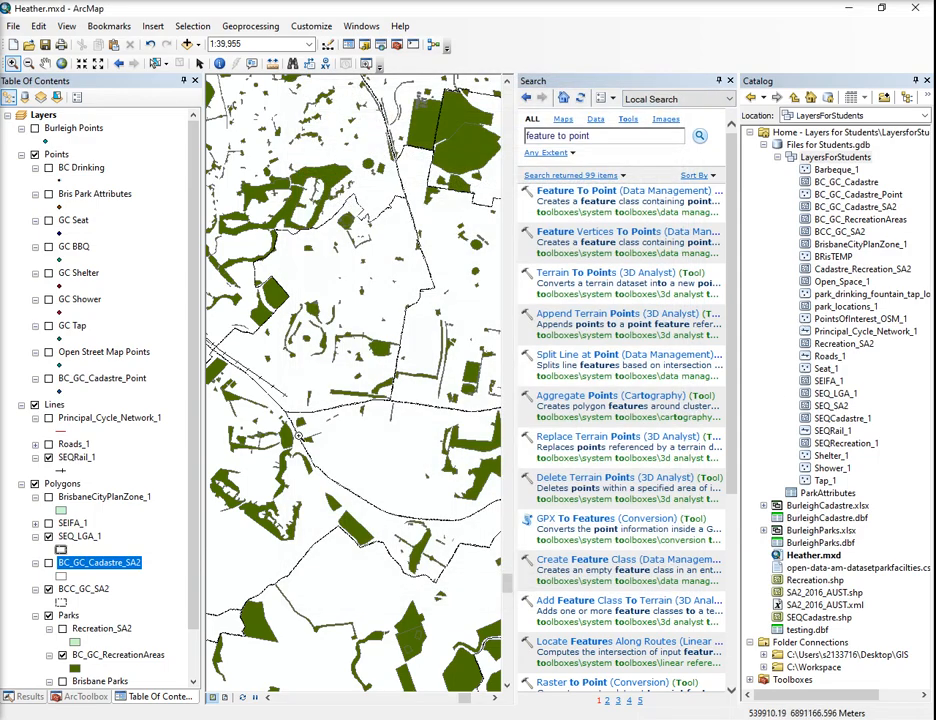
Step: Open the attribute table of the BC_GC_Cadastre_Point layer, with the search pane closed, and make the layer visible
right_click(116, 381)
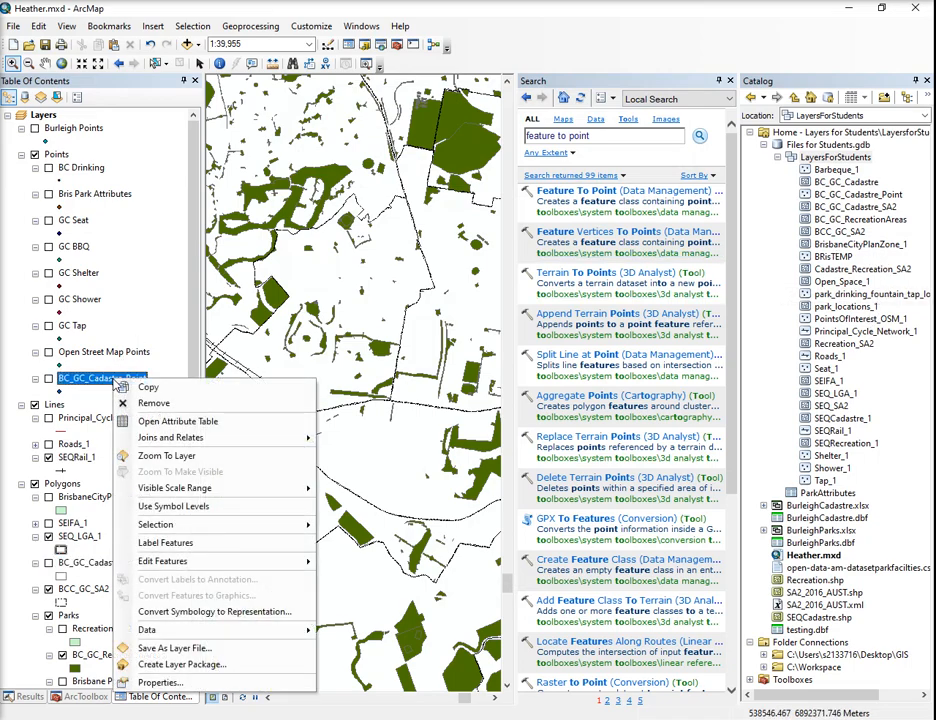
click(150, 422)
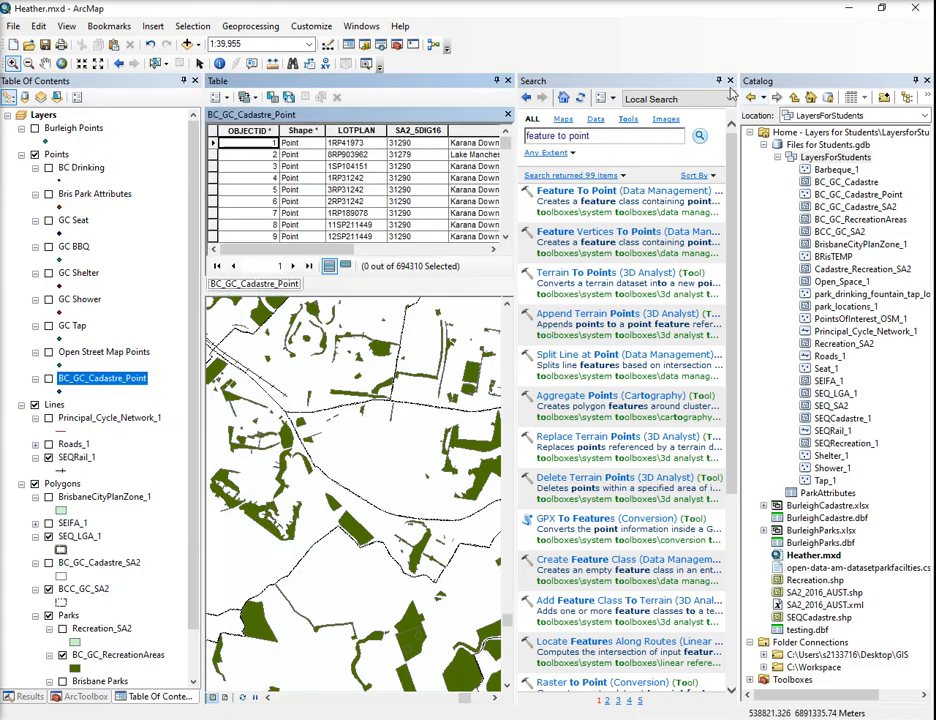
click(730, 80)
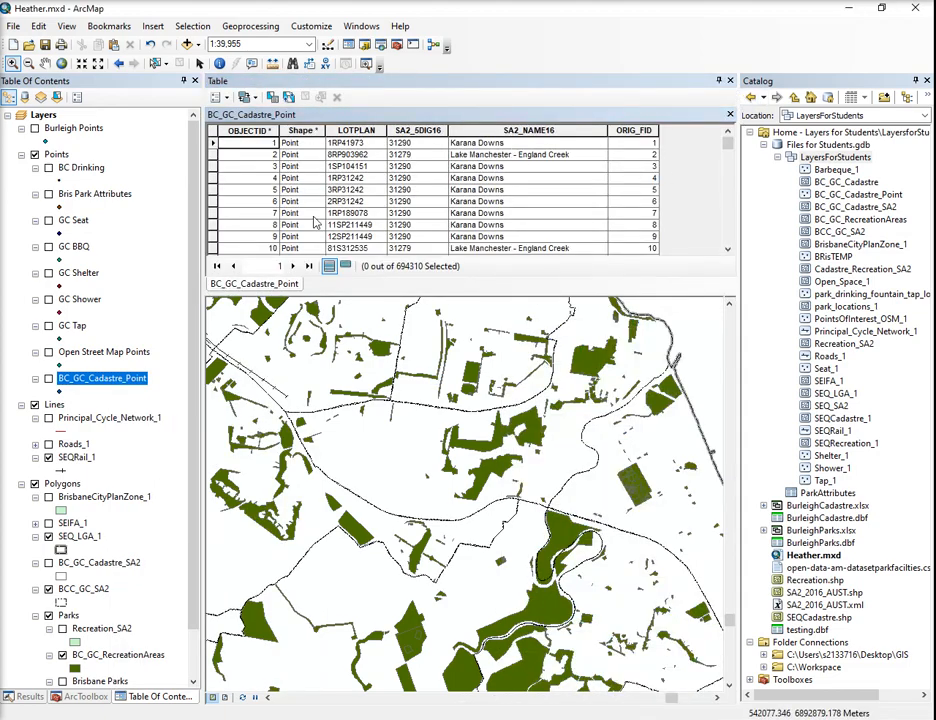
click(48, 379)
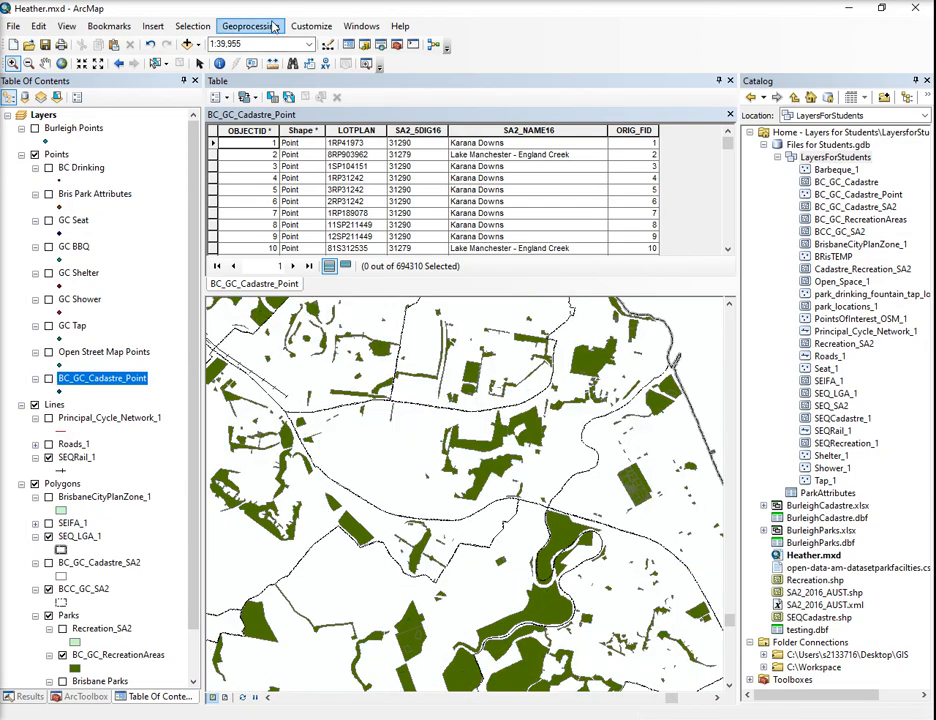
Step: Select the BC_GC_Cadastre_Point features by attribute where SA2_NAME16 = 'Burleigh Heads'
click(192, 26)
click(225, 46)
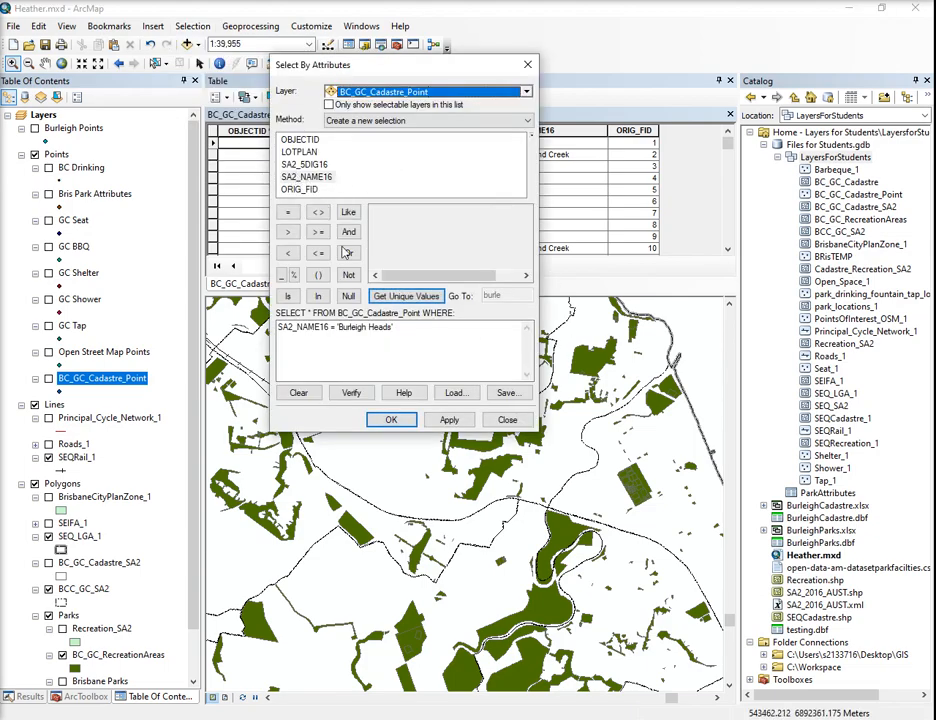
click(308, 395)
double_click(301, 178)
click(288, 212)
click(420, 295)
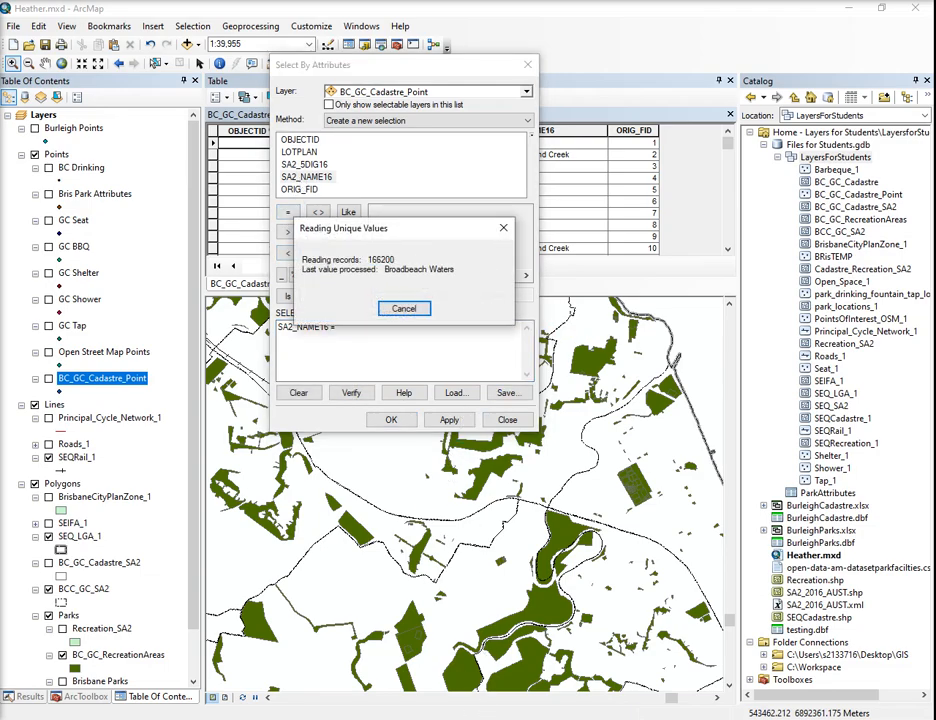
double_click(418, 261)
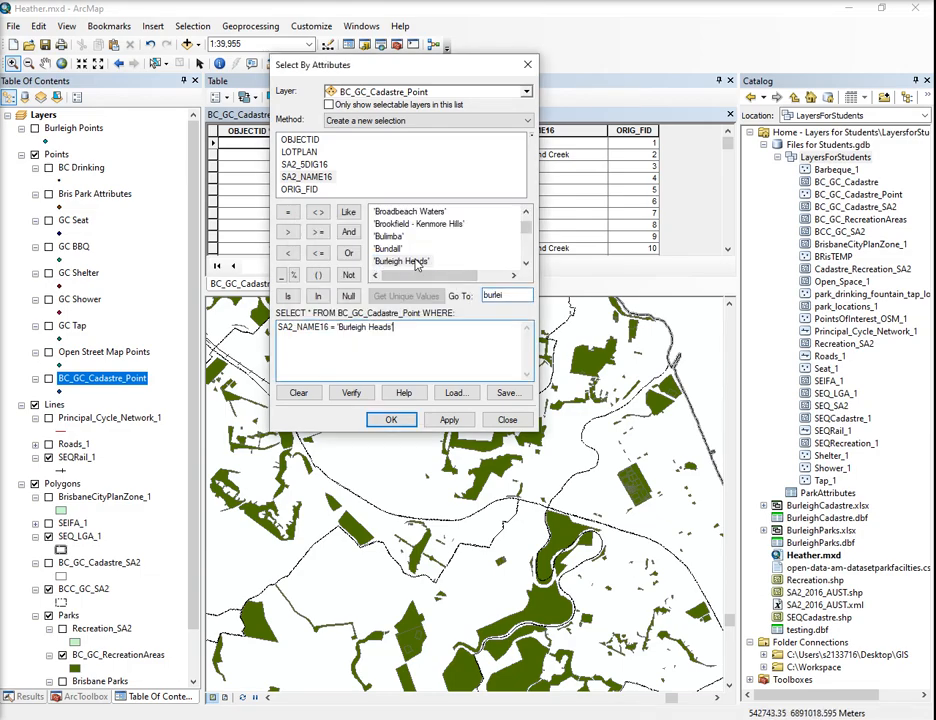
click(408, 425)
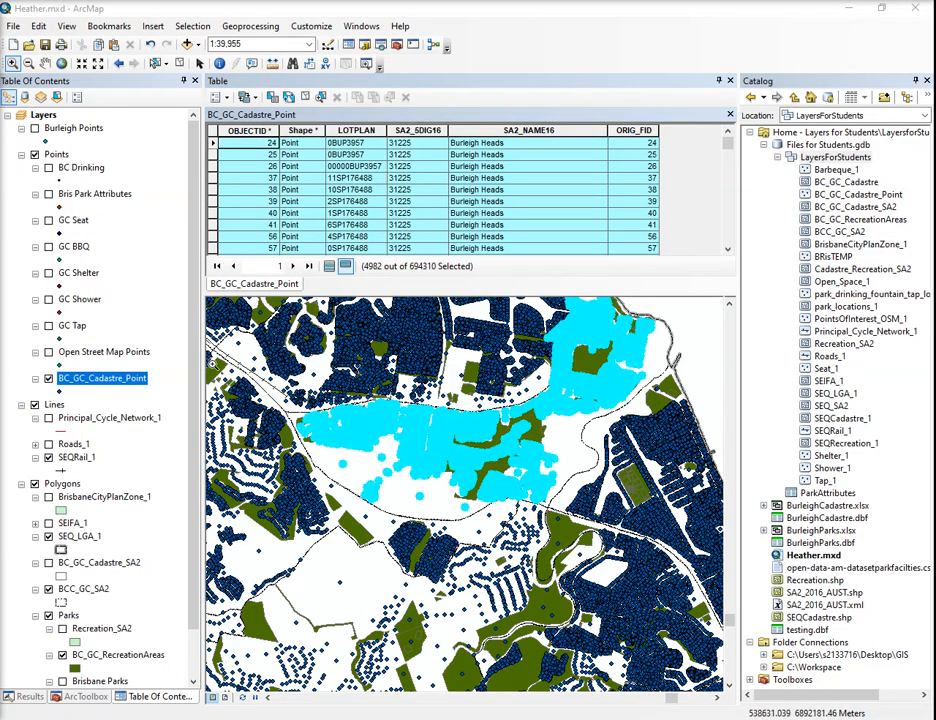
Step: Bring up the BC_GC_Cadastre_Point selection options for creating a layer from the selected features
right_click(98, 378)
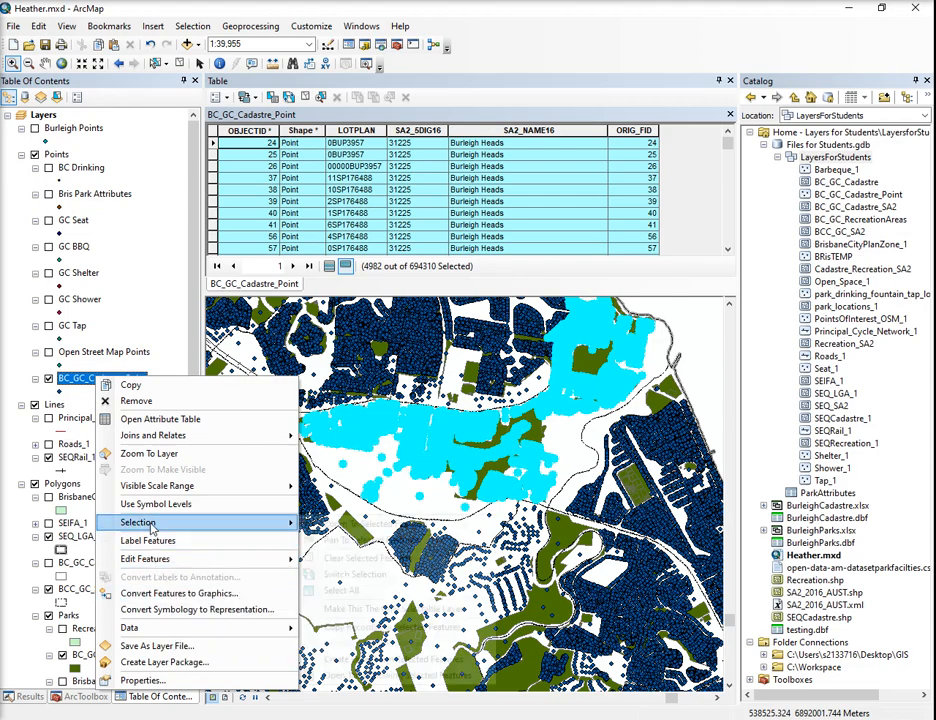
mouse_move(151, 528)
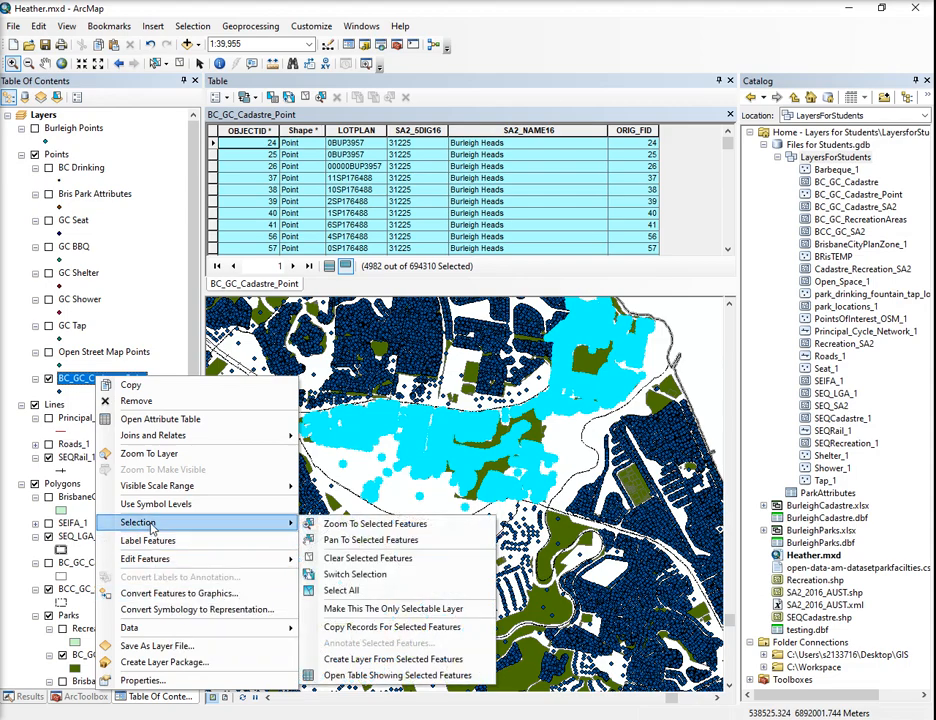
click(424, 660)
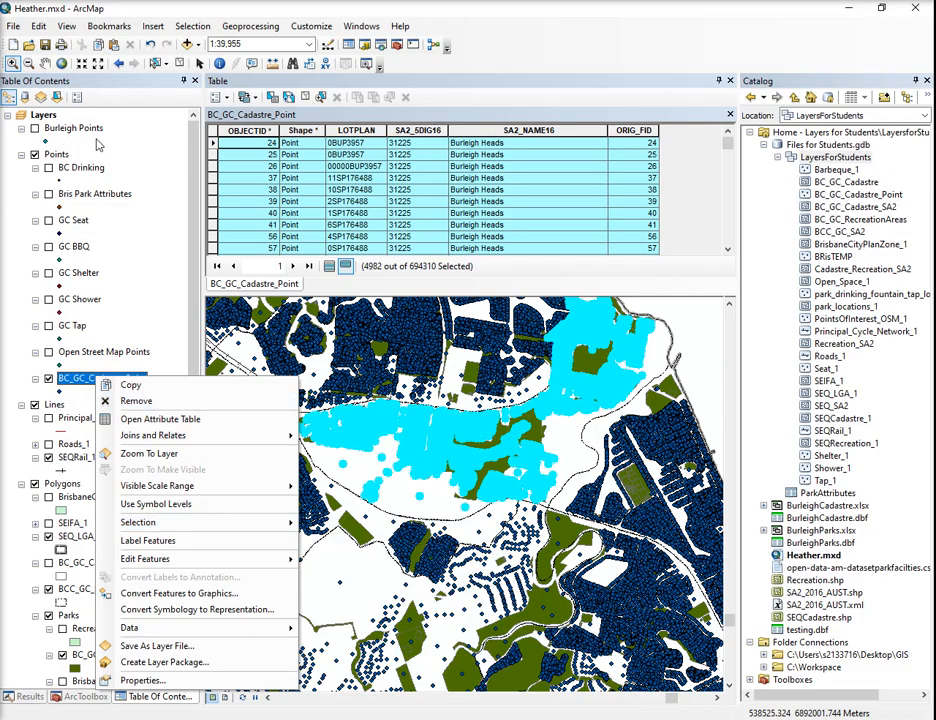
Step: Close the attribute table and hide the BC_GC_Cadastre_Point layer
click(730, 80)
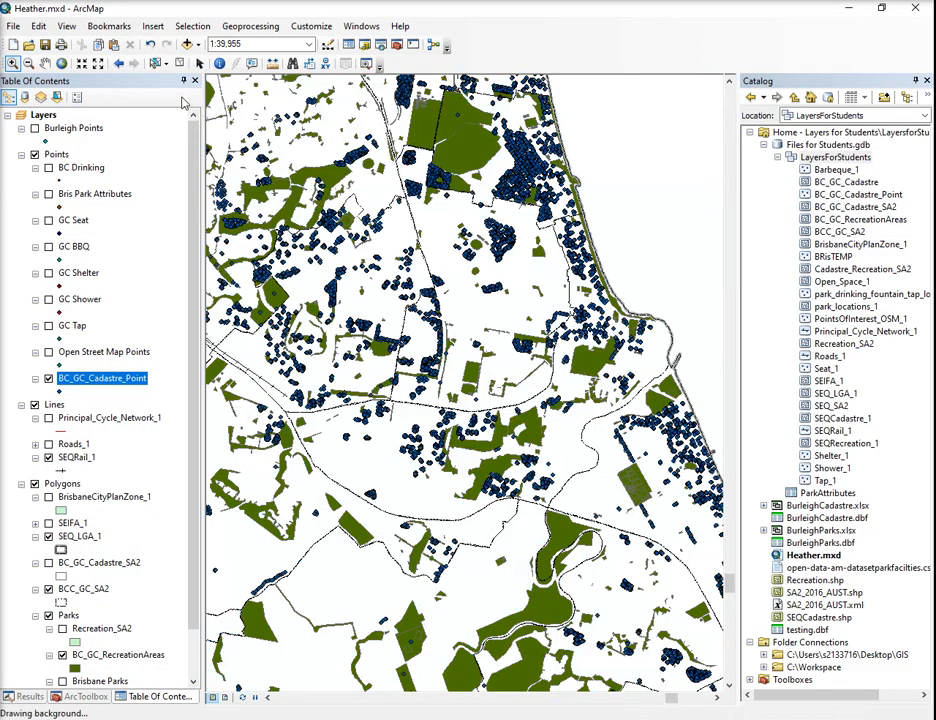
click(48, 379)
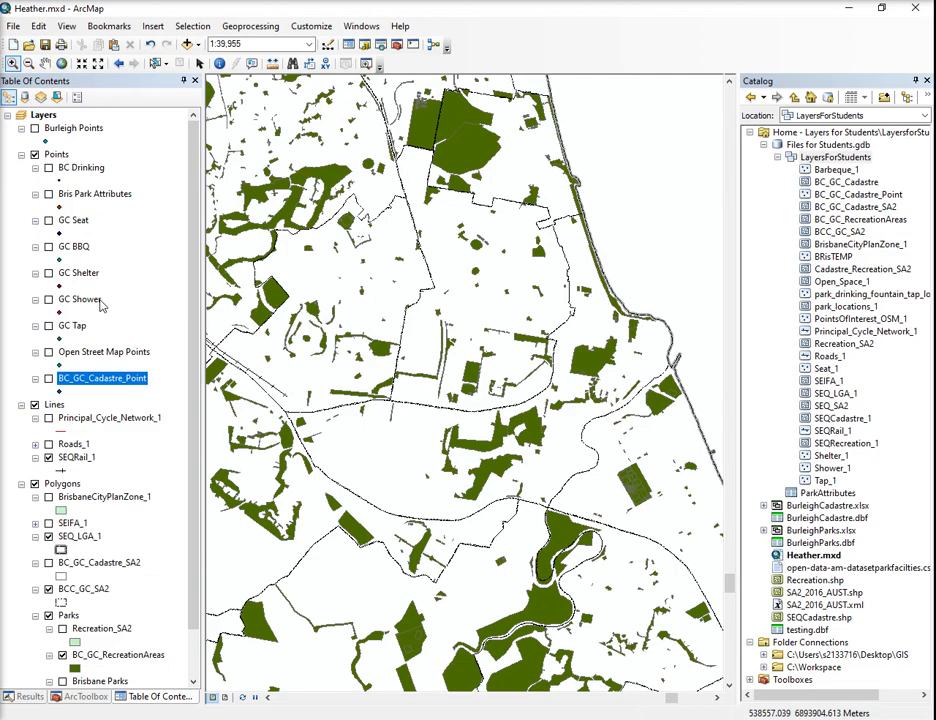
Step: Show the GC Shelter points on the map to view their locations, and hide them again
click(49, 273)
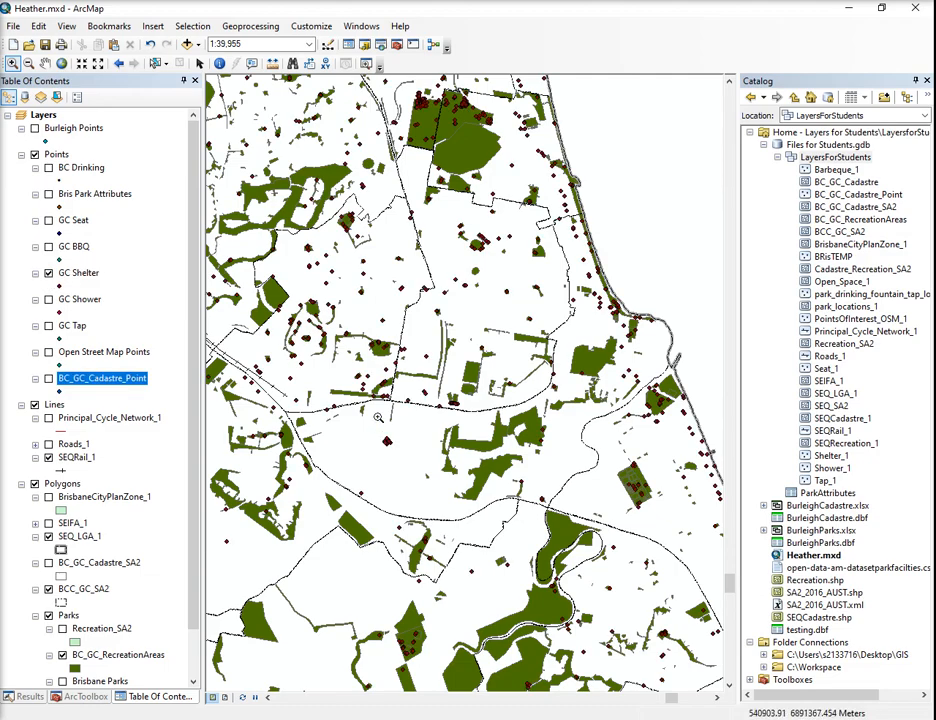
click(49, 273)
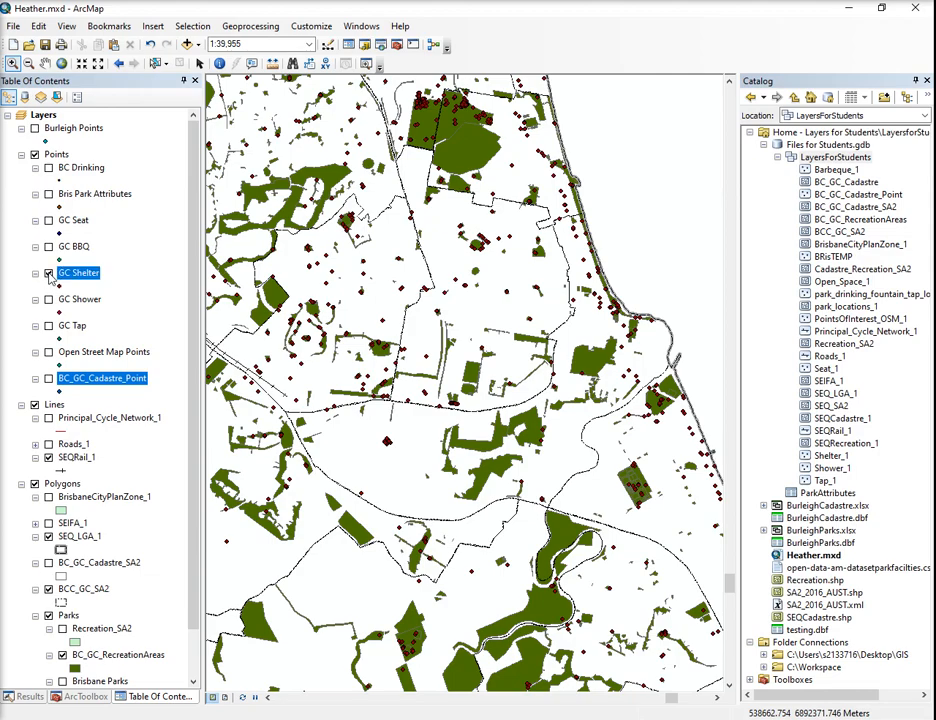
Step: Open Select By Attributes and choose Open Street Map Points as the layer to query
right_click(93, 352)
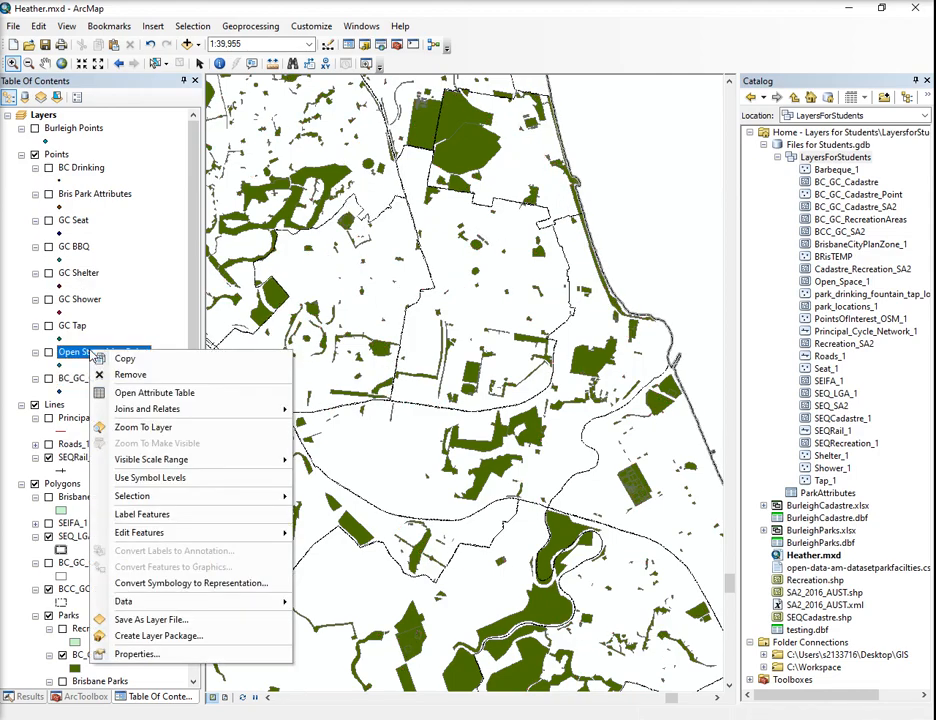
click(192, 26)
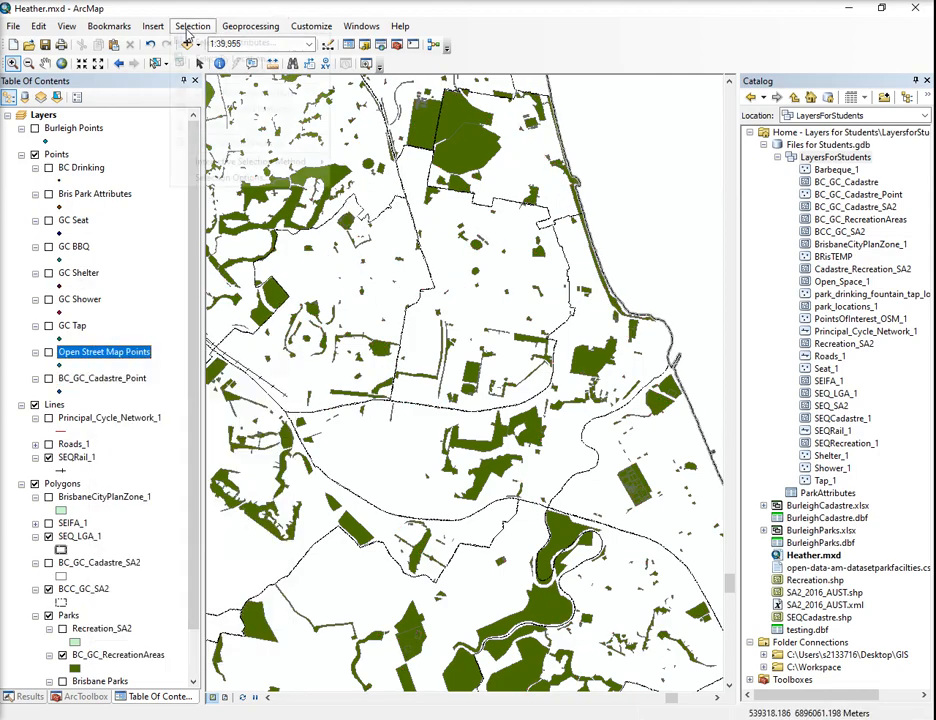
click(192, 26)
click(240, 42)
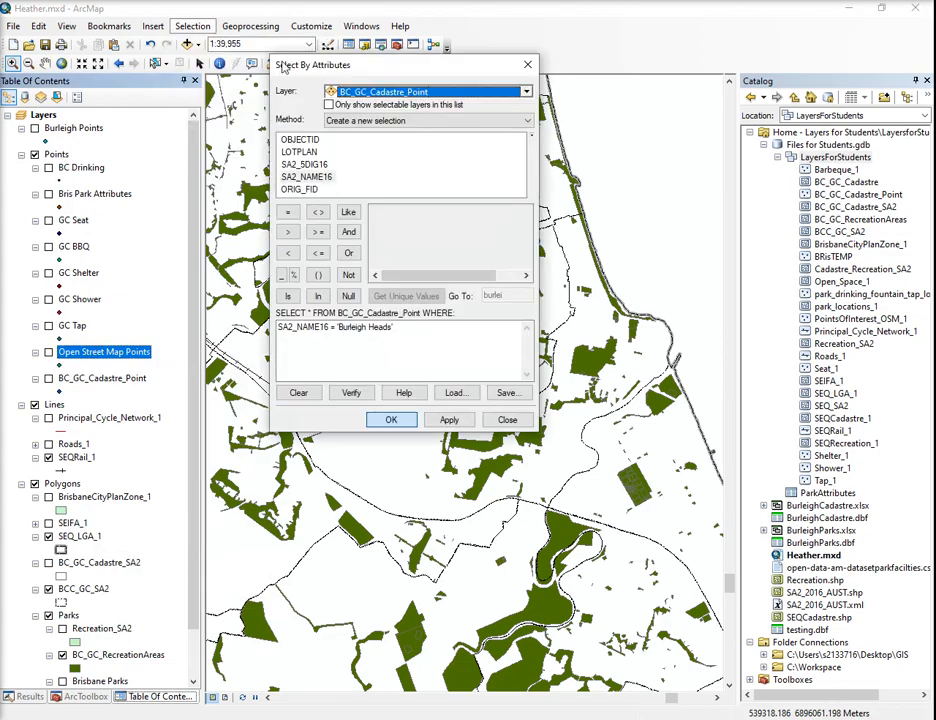
click(403, 97)
scroll(425, 213, down, 1)
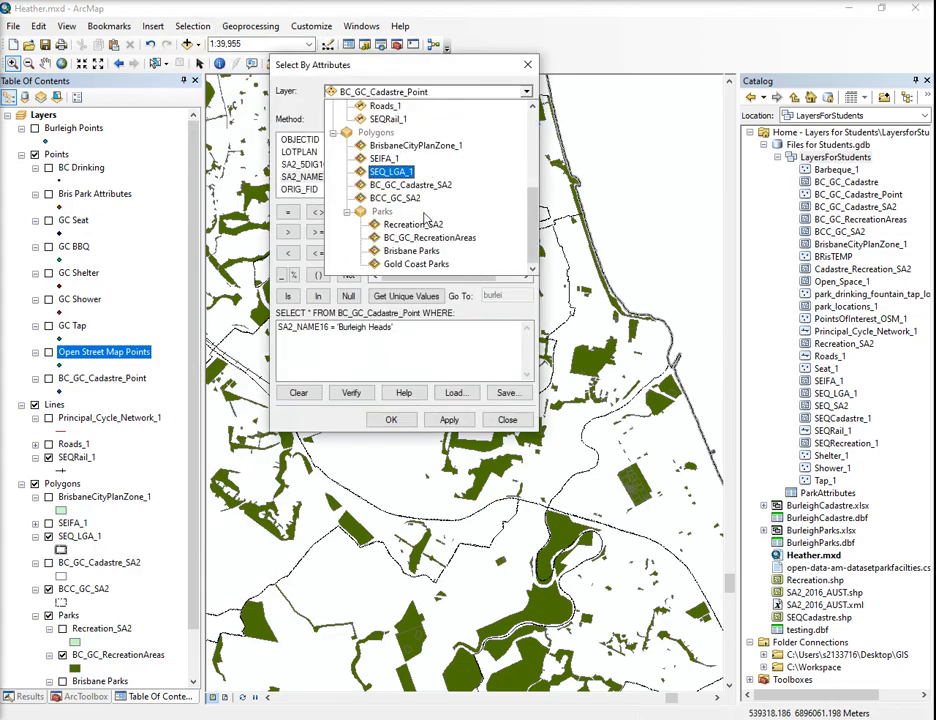
scroll(425, 213, up, 4)
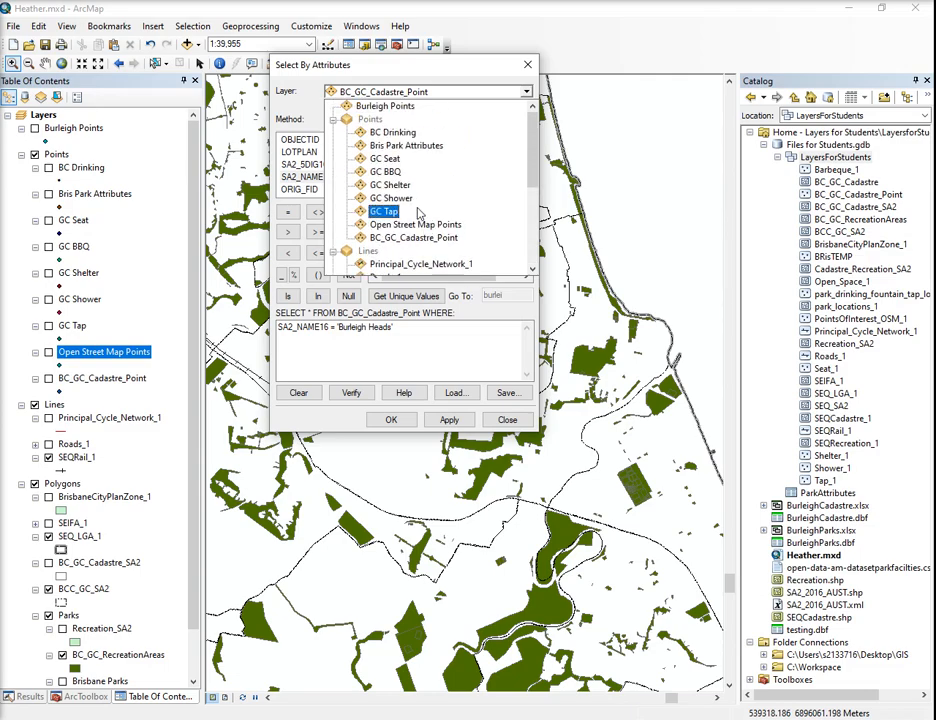
click(408, 230)
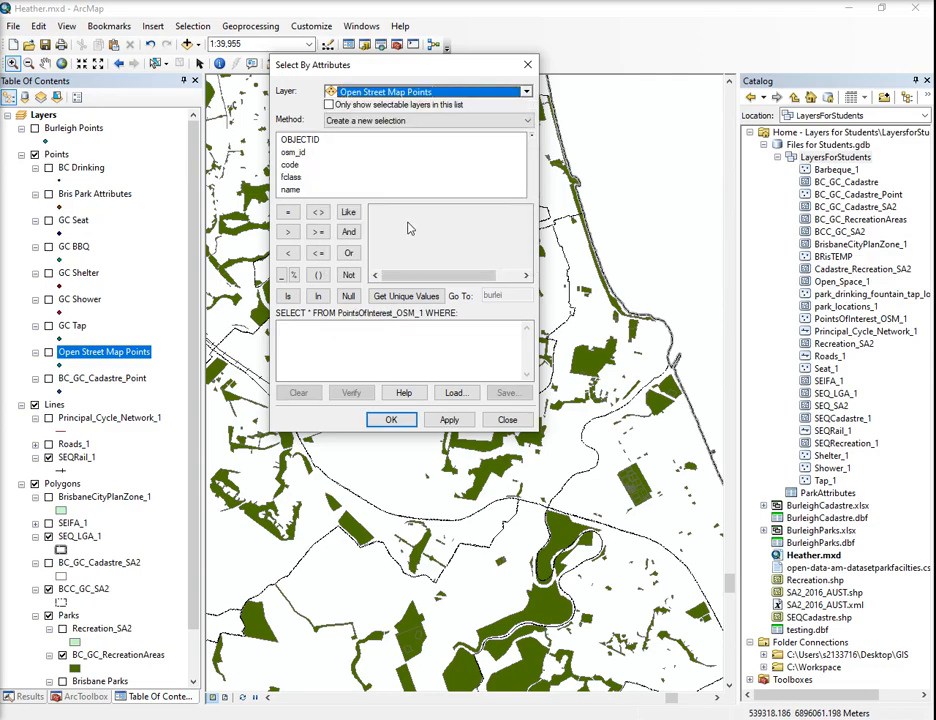
Step: Build the query fclass = 'park' from the field's unique values and select the matching Open Street Map Points
double_click(291, 177)
click(287, 212)
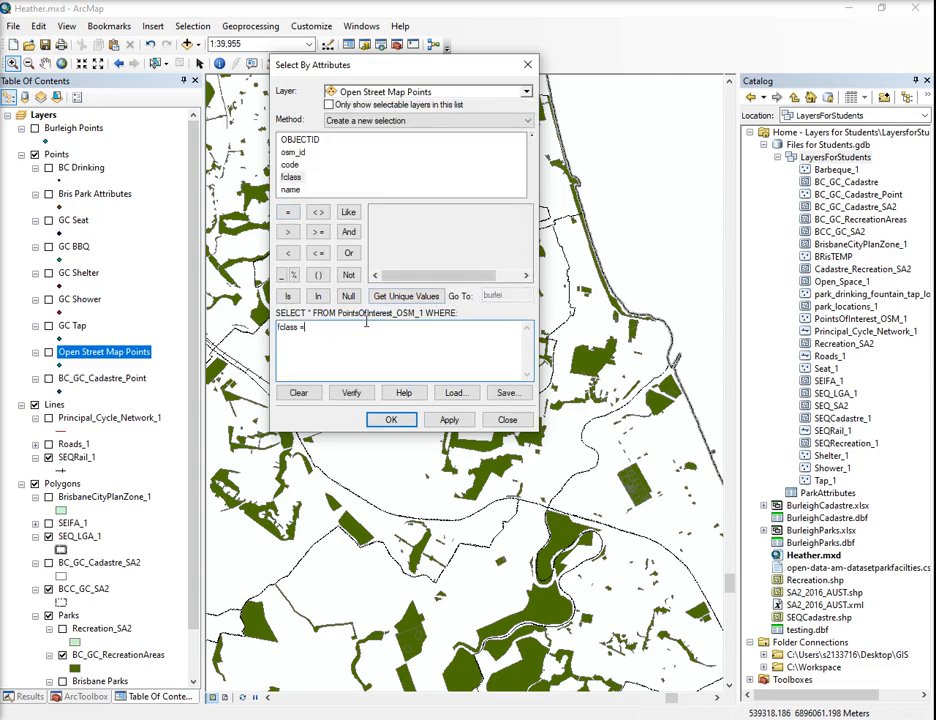
click(410, 294)
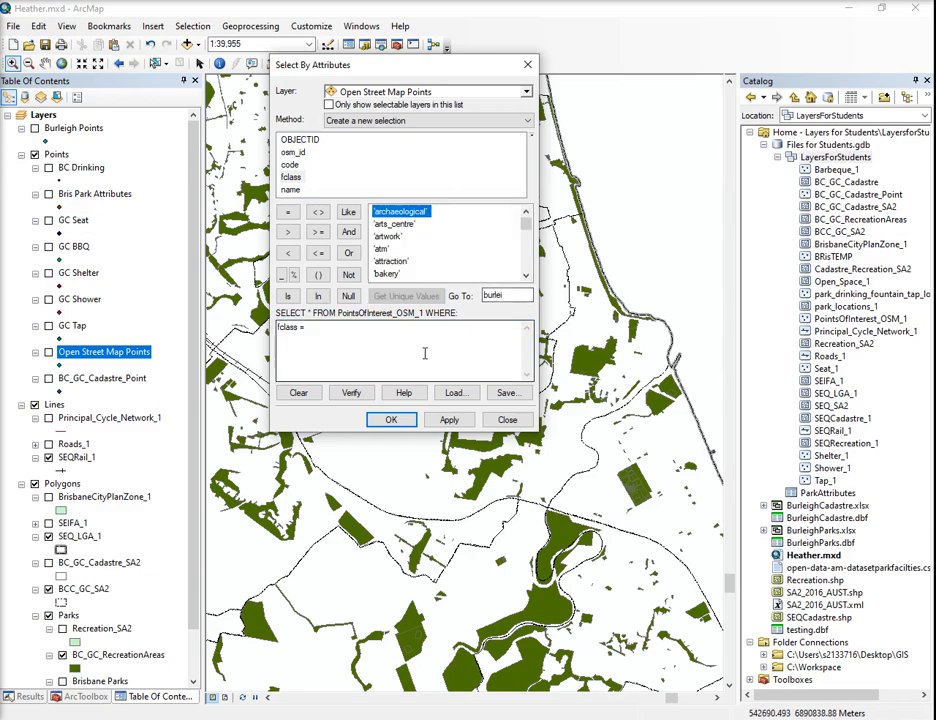
scroll(425, 250, down, 15)
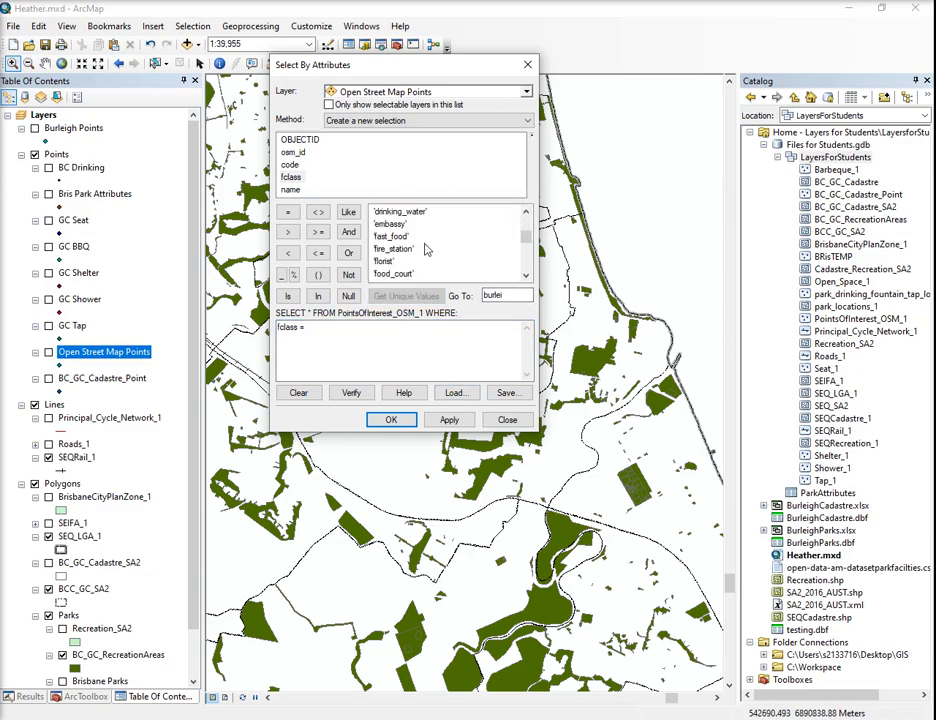
scroll(431, 250, up, 3)
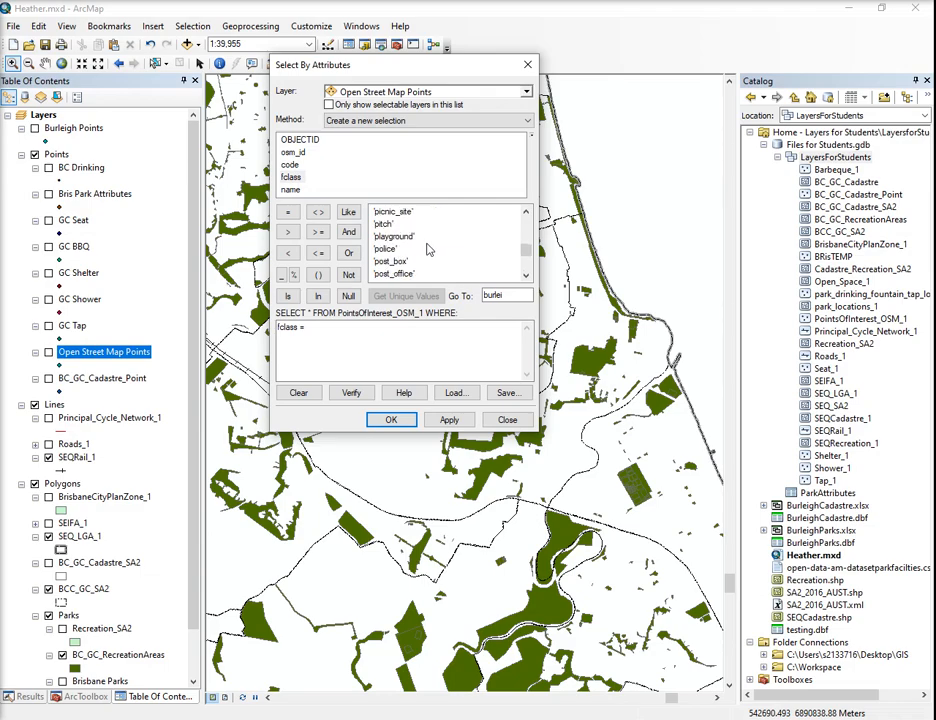
scroll(400, 255, up, 1)
double_click(381, 224)
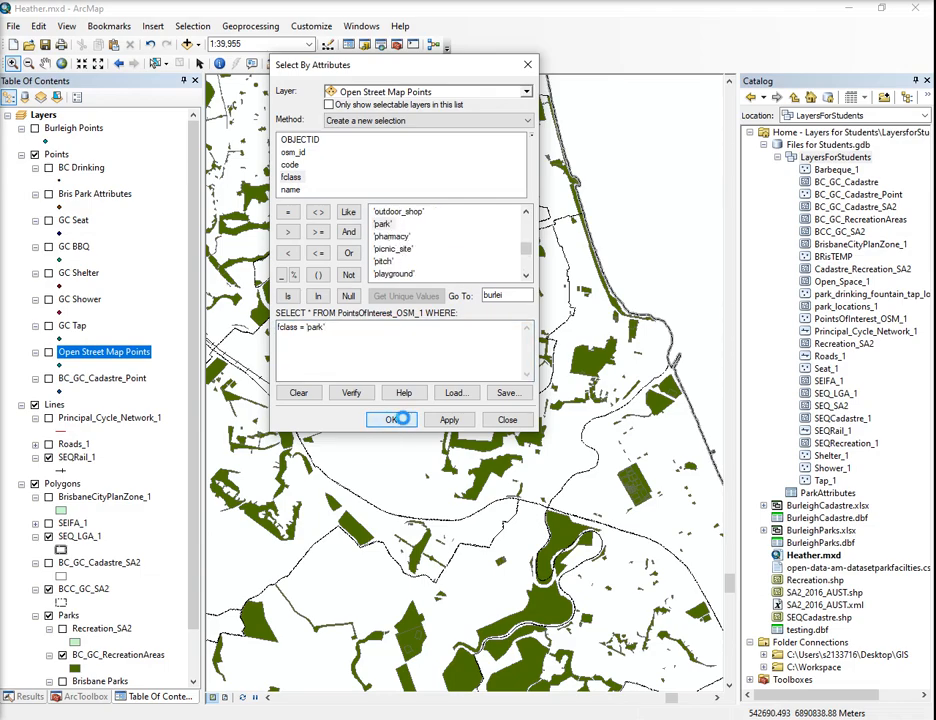
click(405, 424)
Step: Show the Open Street Map Points on the map and toggle Gold Coast Parks to compare the points with the park areas
click(48, 353)
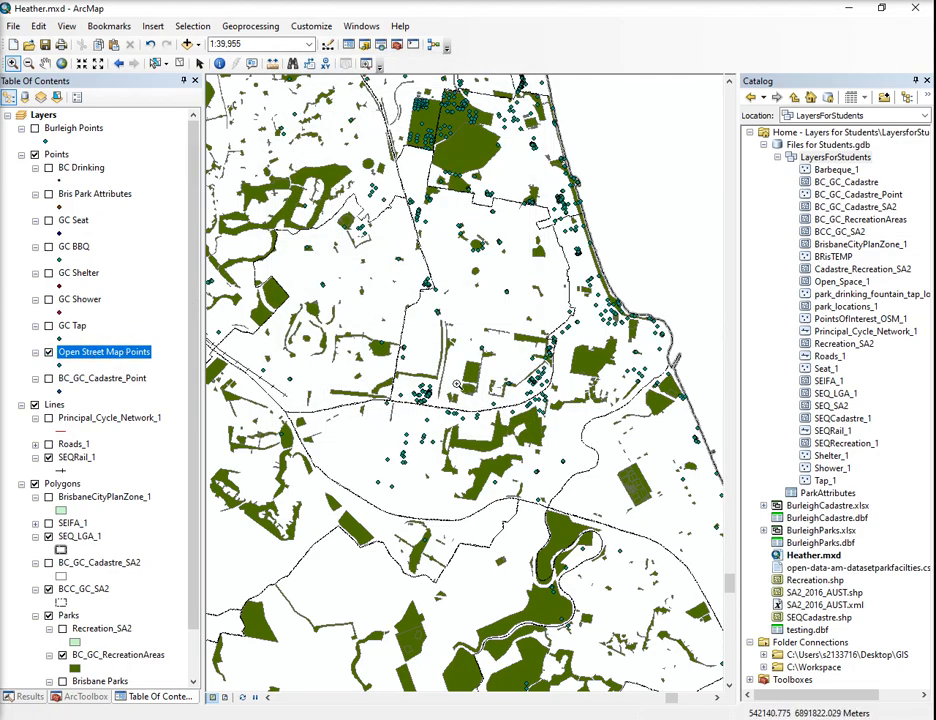
drag(340, 350, 588, 558)
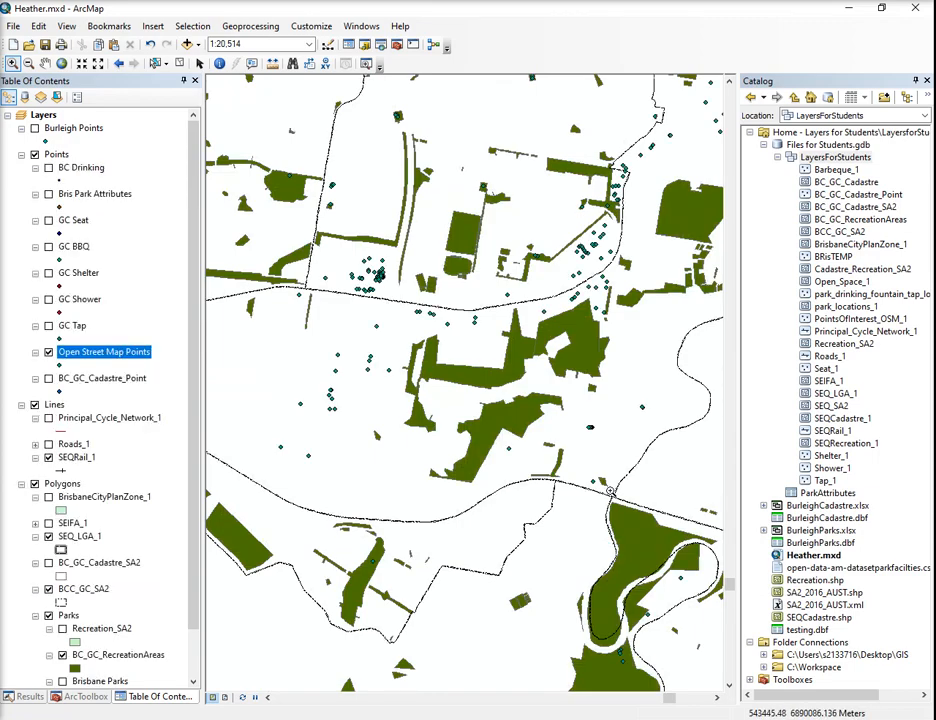
scroll(101, 685, down, 2)
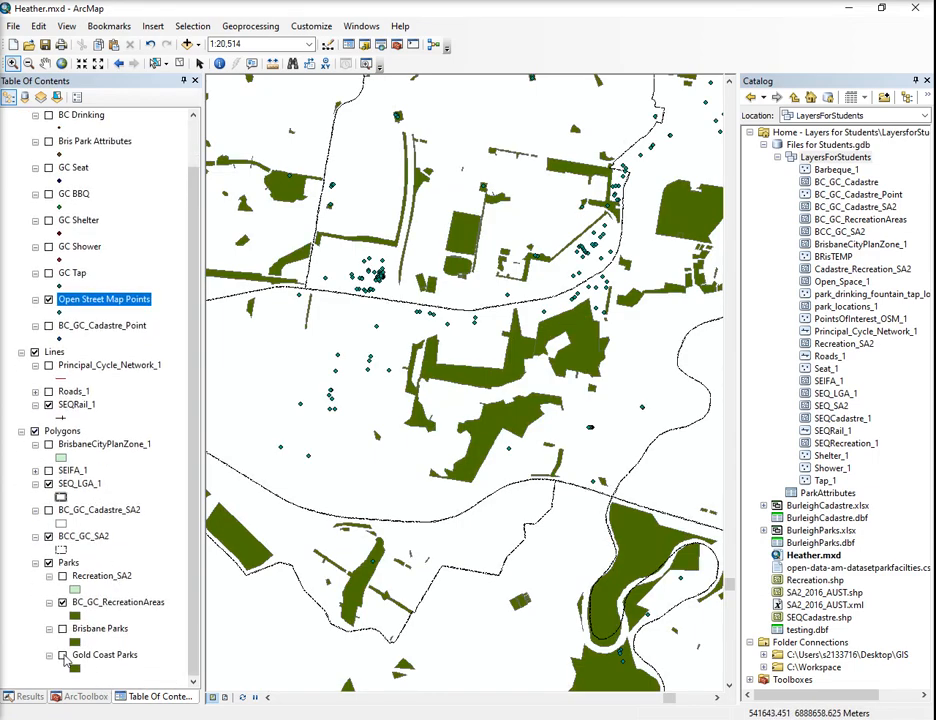
click(63, 655)
click(63, 655)
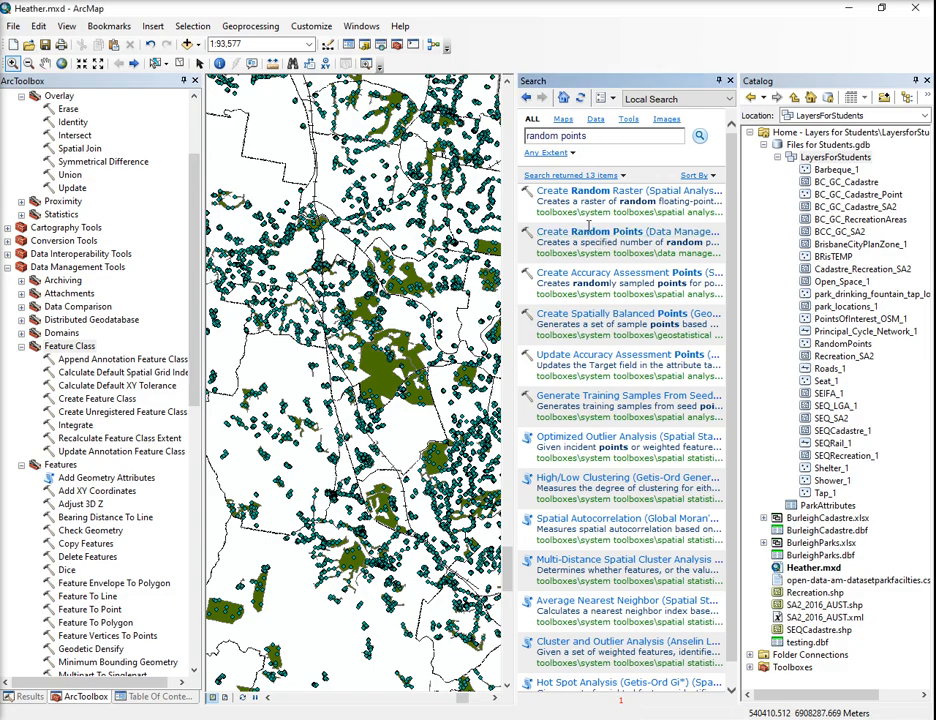
Step: Open the Create Random Points tool, set its output location to LayersForStudents and name the output feature class RandomPoints
click(577, 232)
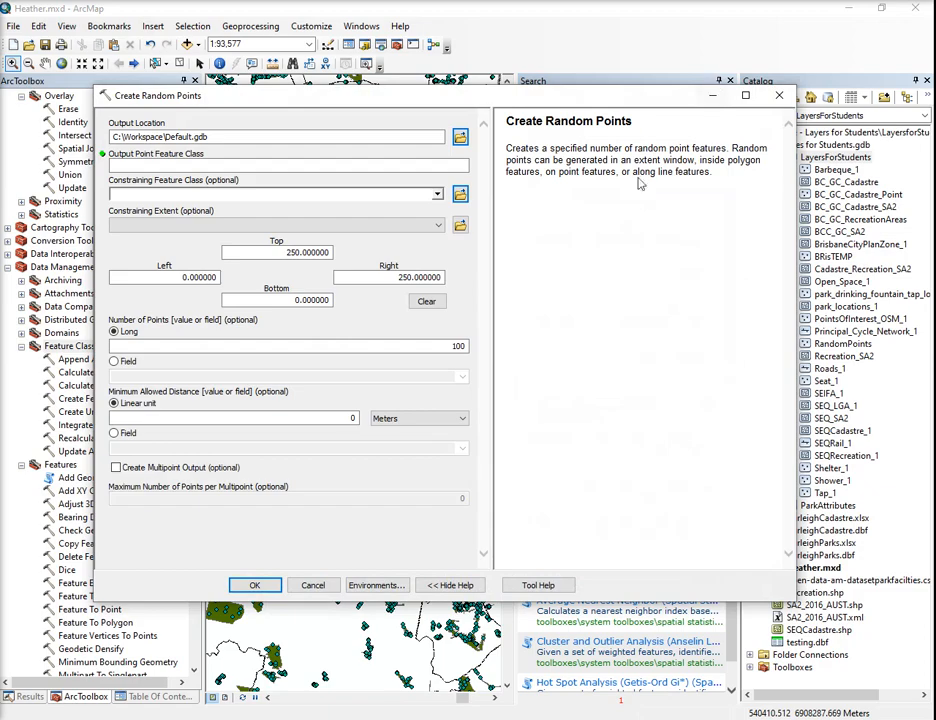
click(460, 136)
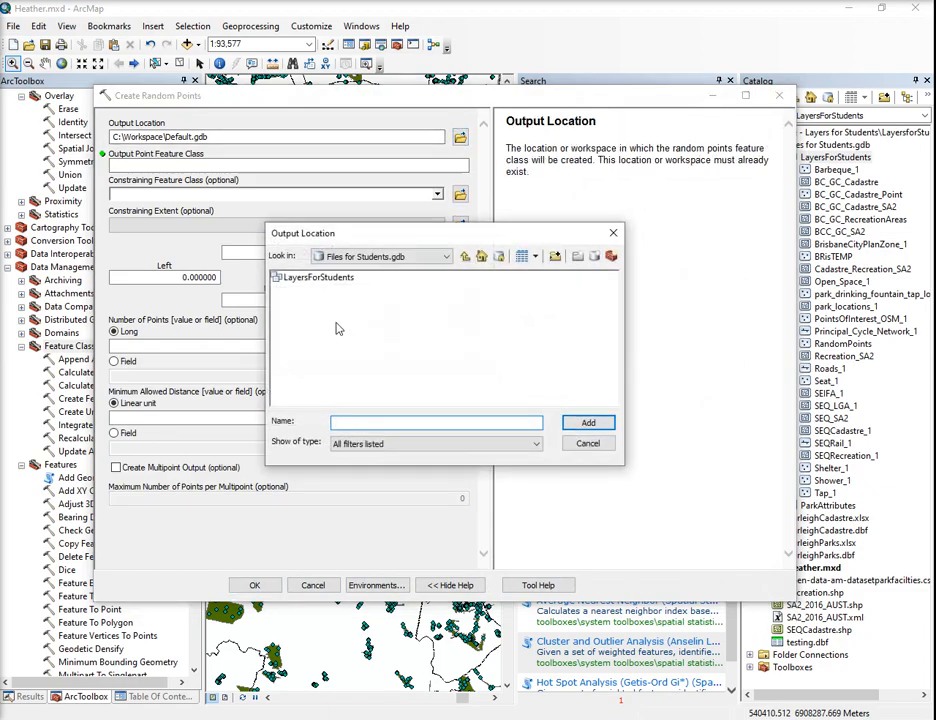
click(318, 278)
click(586, 421)
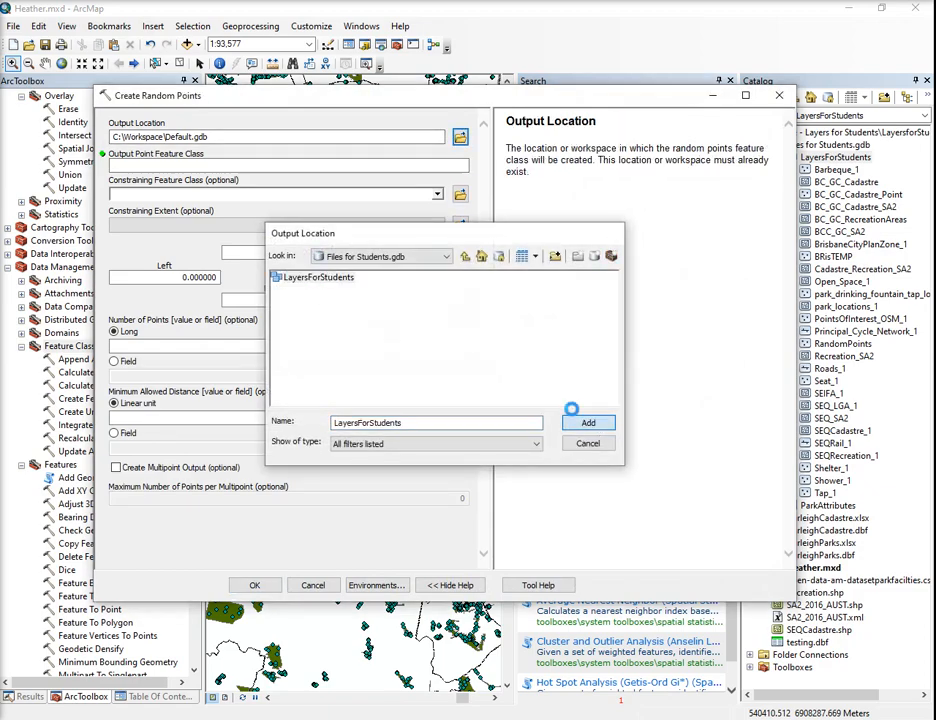
click(414, 164)
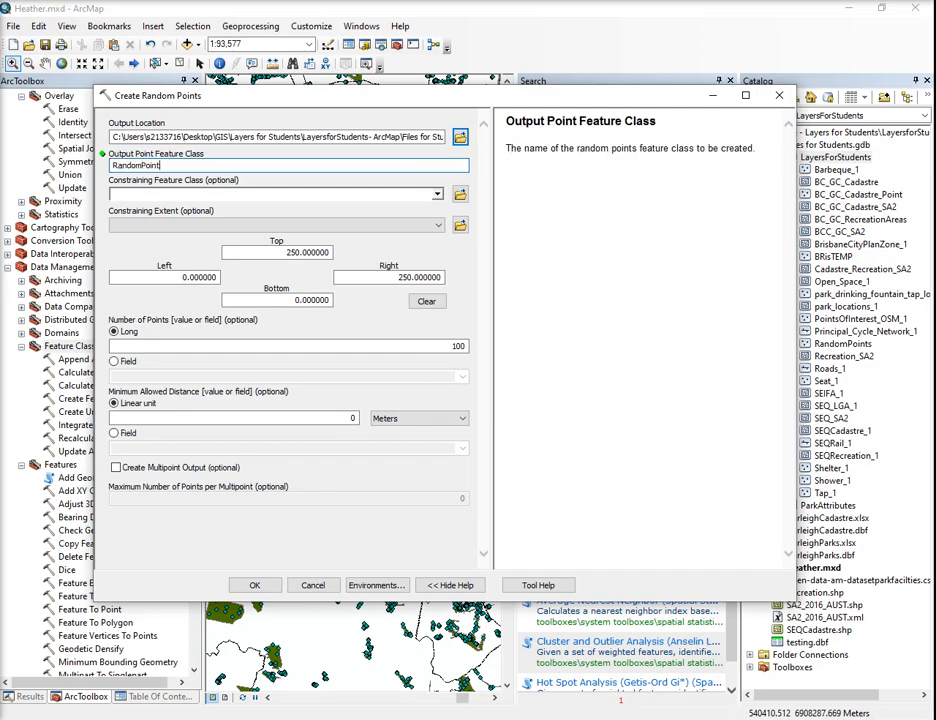
text(RandomPoints)
Step: Constrain the random points to BC_GC_RecreationAreas, set the number of points to 10 and confirm the tool
click(436, 194)
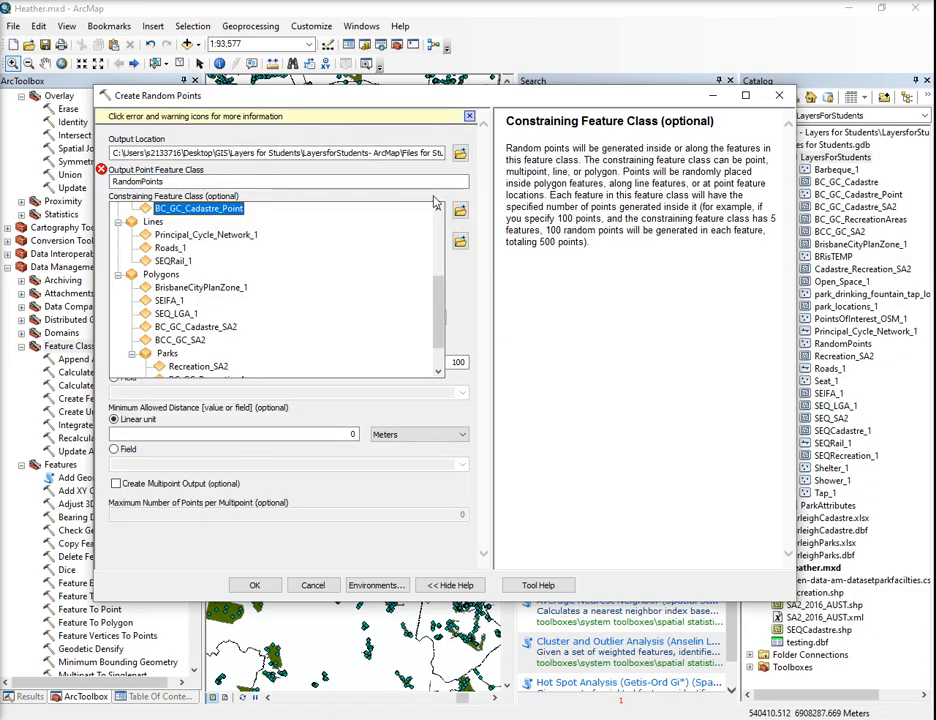
scroll(220, 340, down, 1)
click(212, 341)
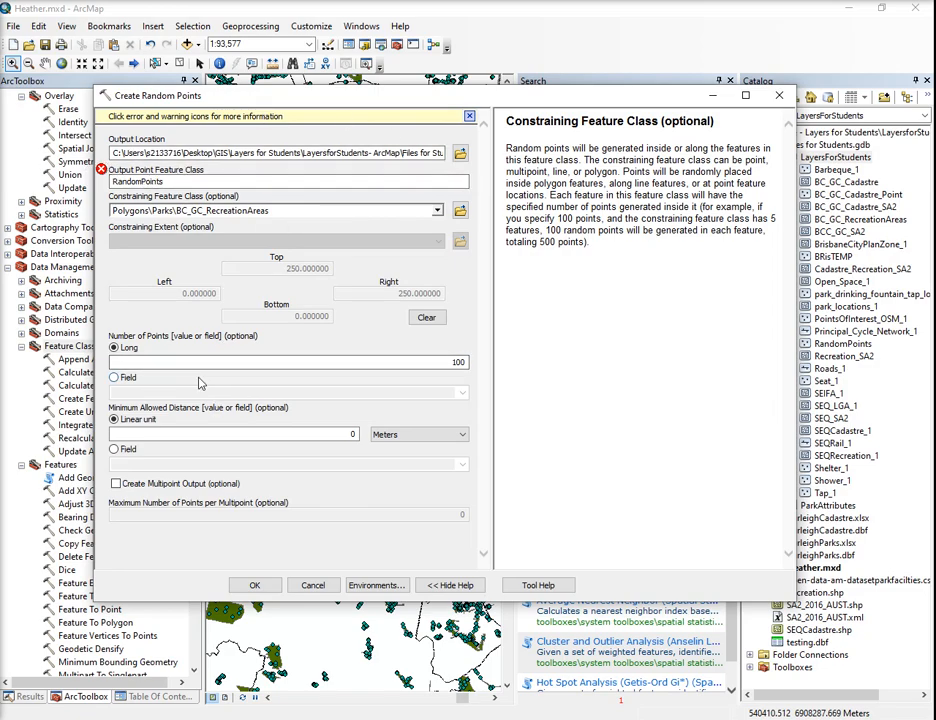
click(460, 362)
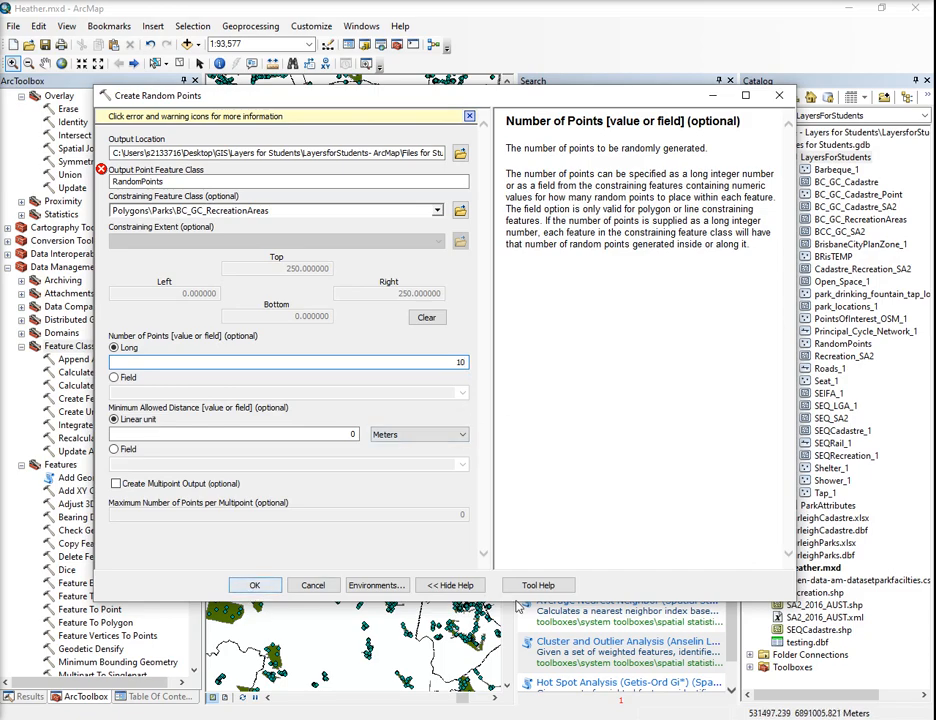
click(254, 586)
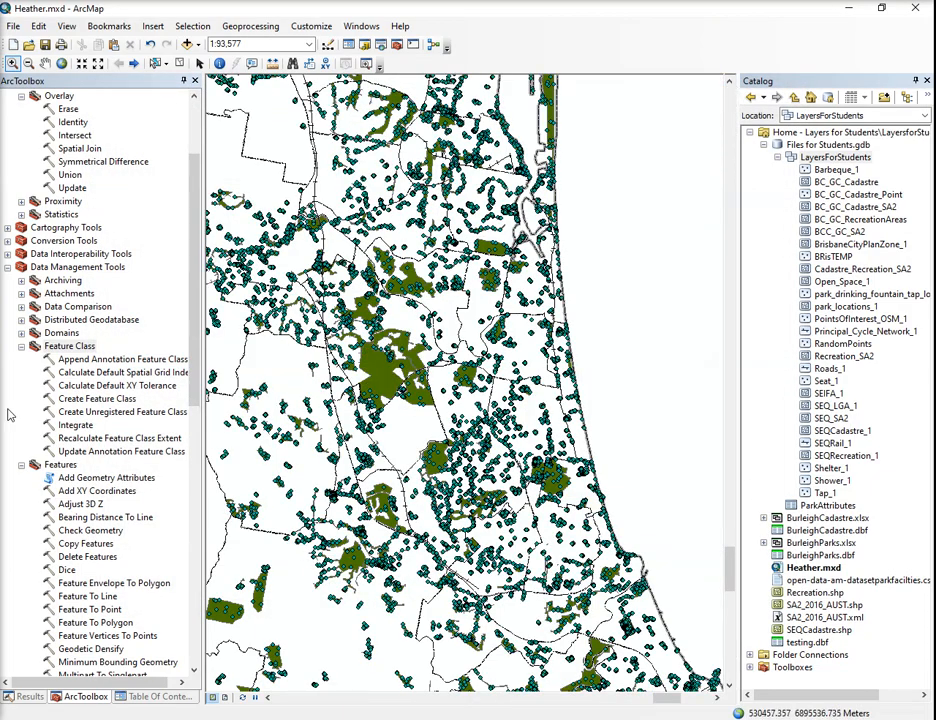
Step: Return to the layer list and toggle RandomPoints off and on to compare the points with the recreation areas
click(152, 697)
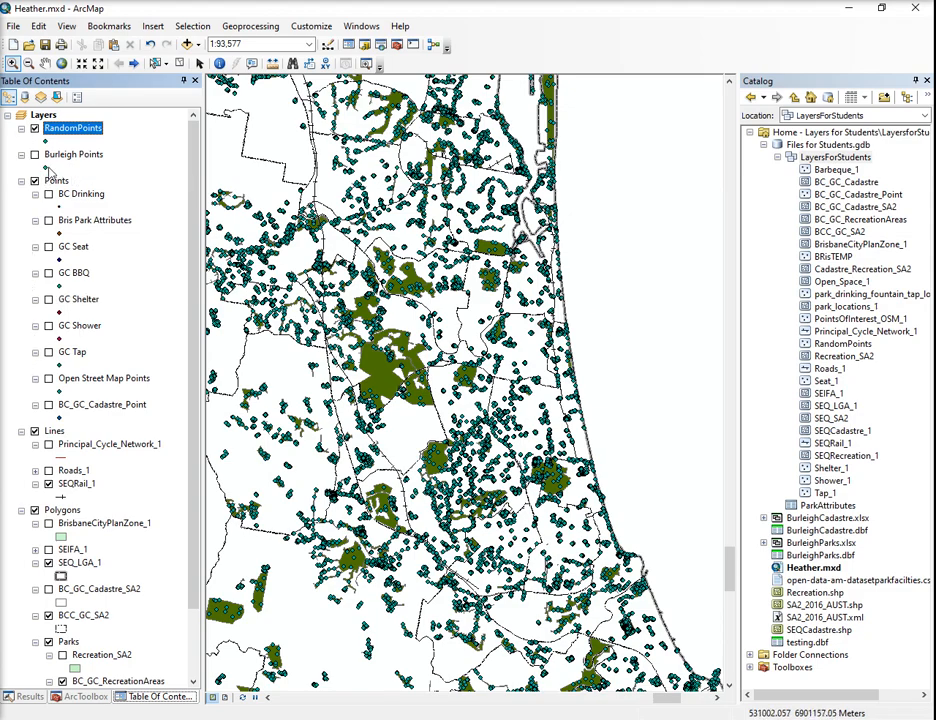
click(35, 129)
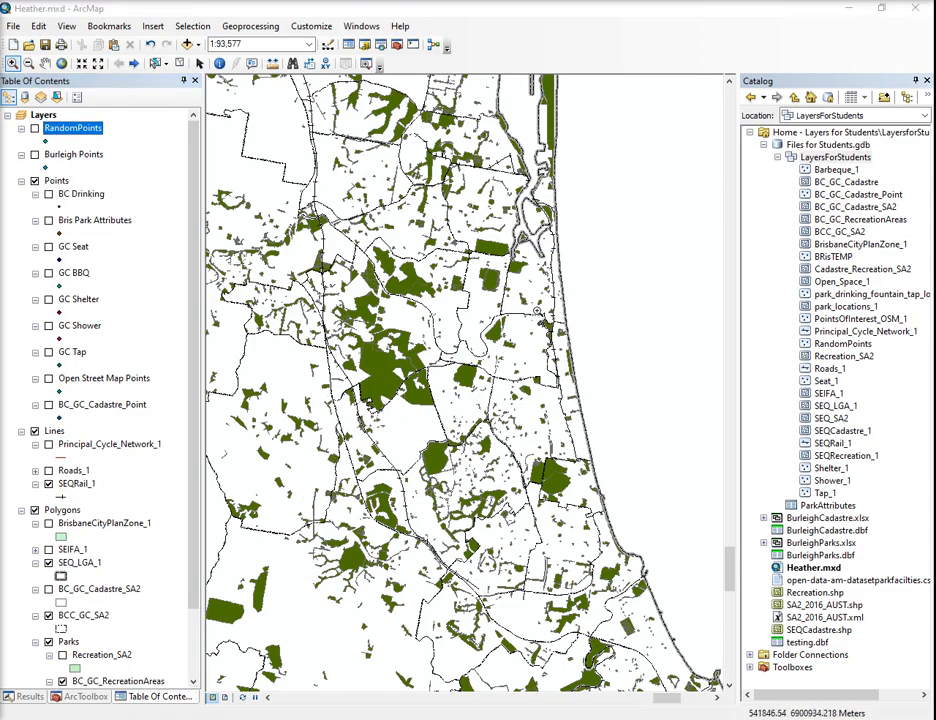
click(35, 129)
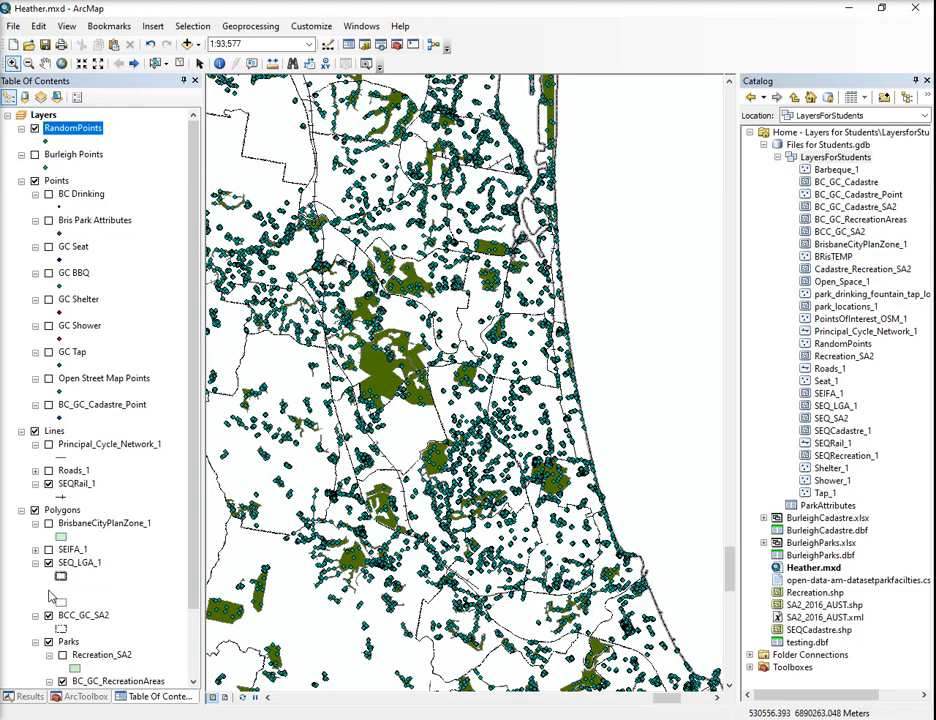
Step: Show the BC_GC_Cadastre_SA2 layer and inspect the random points against the lots and parks at neighbourhood scale
click(48, 589)
click(12, 63)
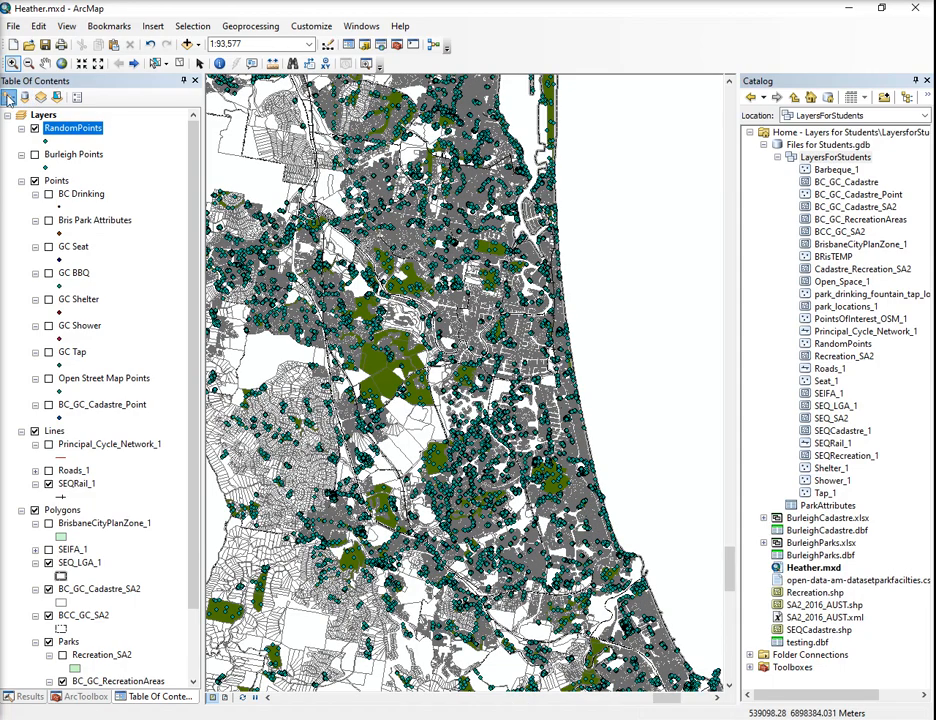
drag(355, 320, 528, 419)
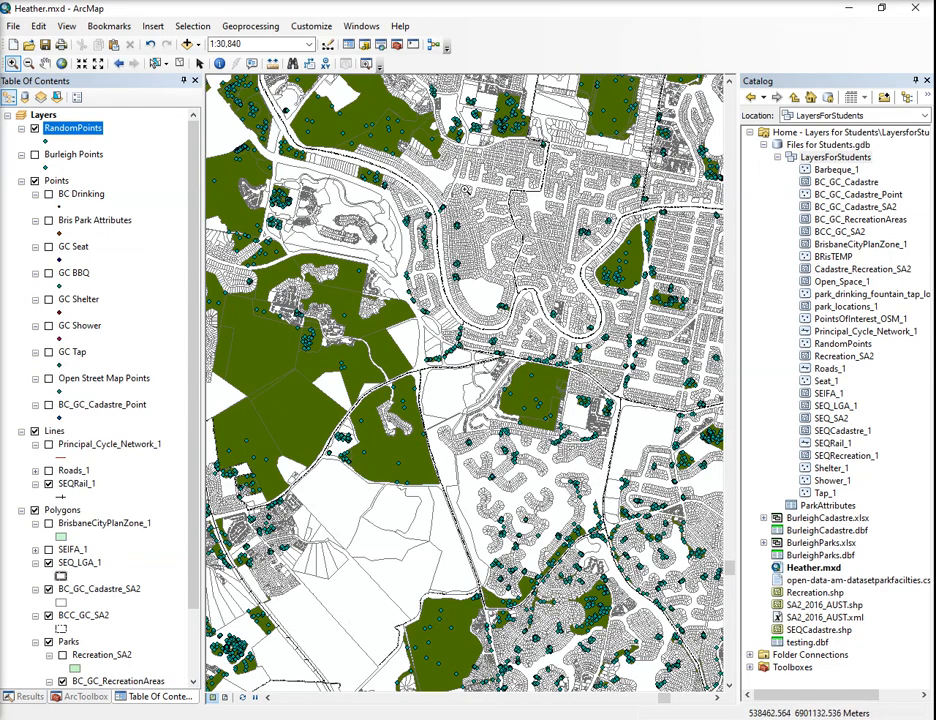
drag(393, 194, 586, 417)
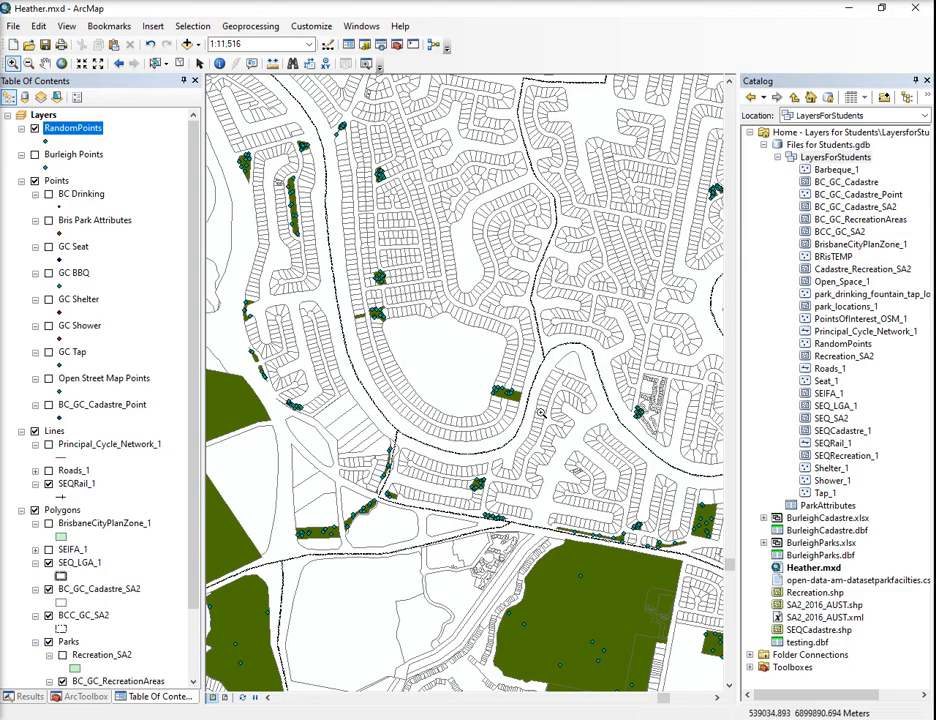
Step: Measure a straight north-south distance from the residential lots to the southern edge of the large park, and close the measurement
click(272, 63)
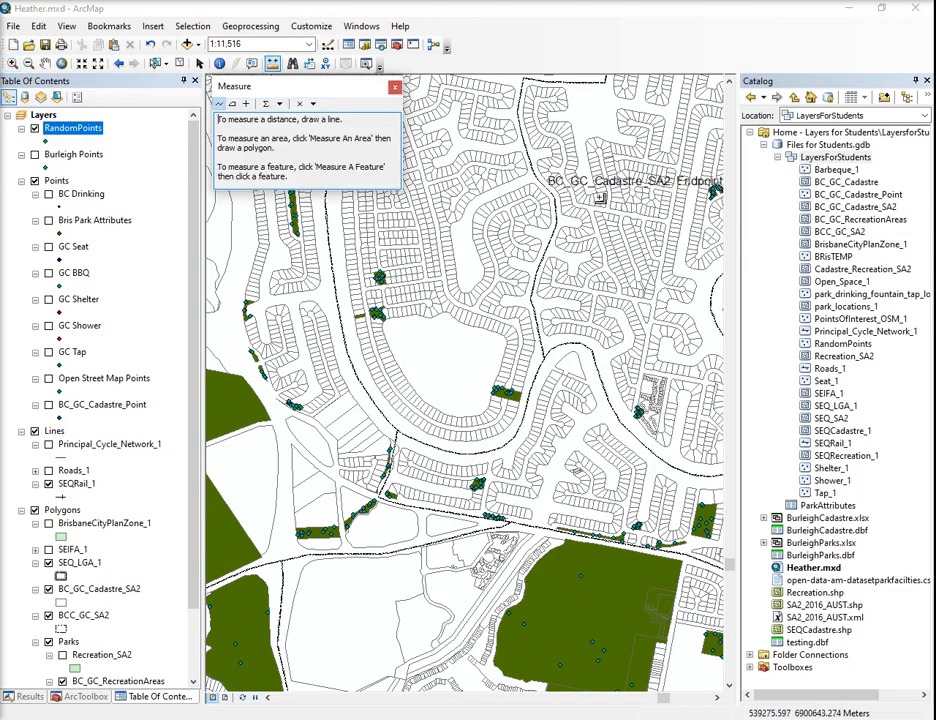
click(604, 200)
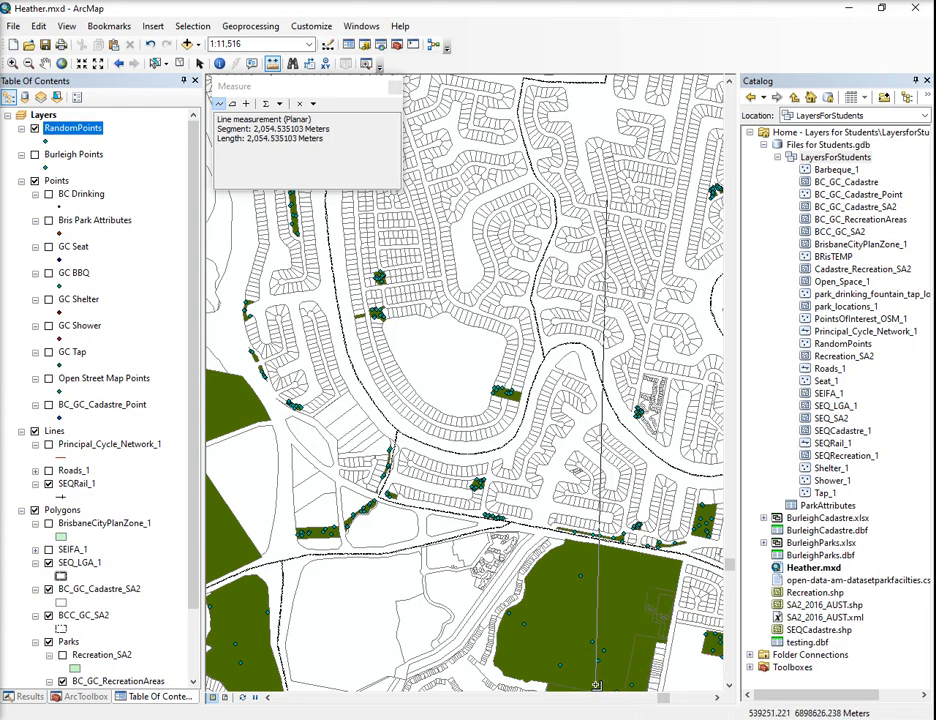
click(394, 87)
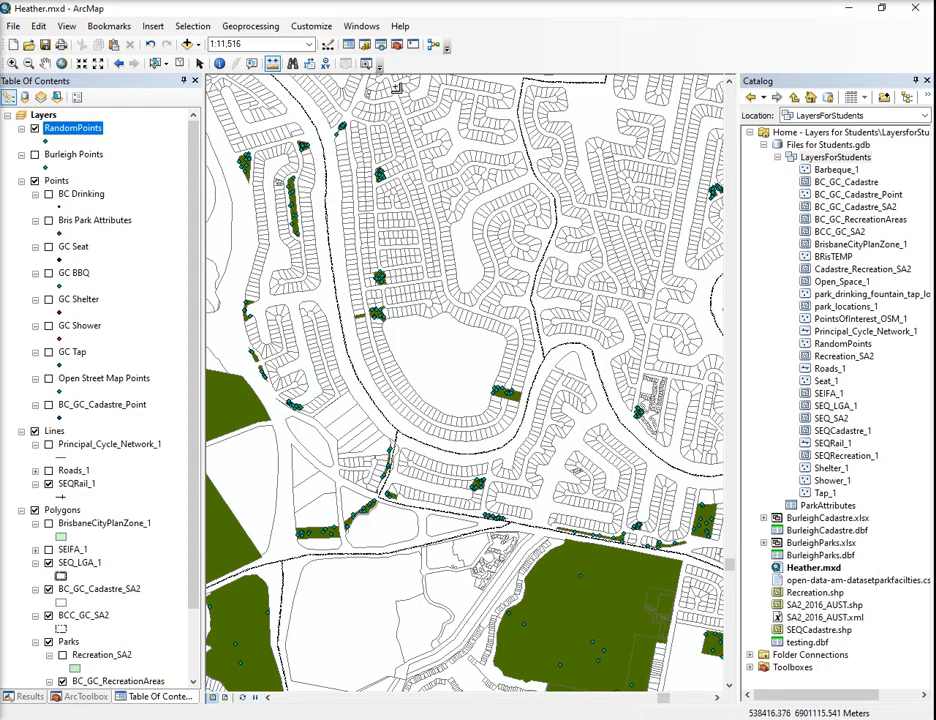